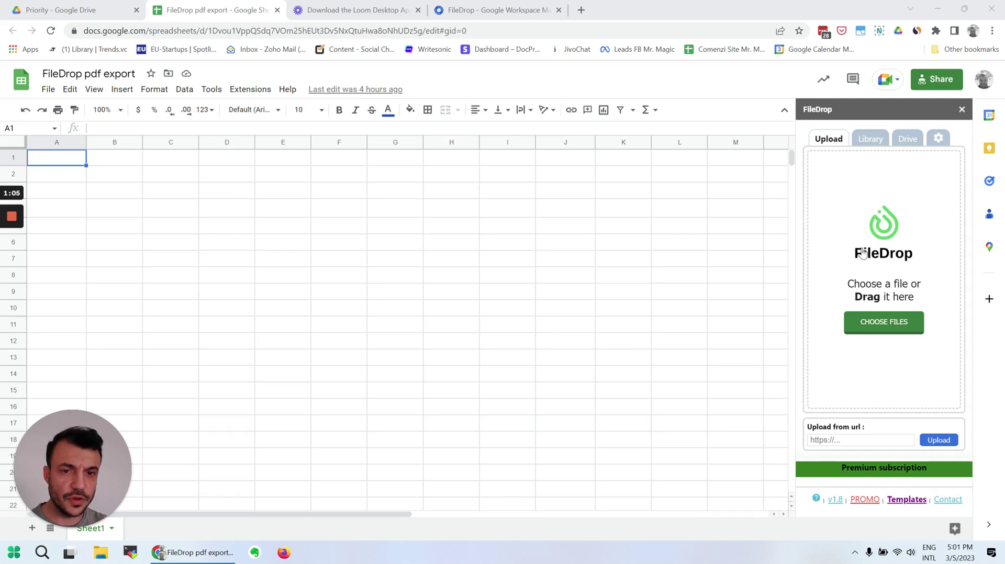
Look up the FileDrop Marketplace listing, then return to the FileDrop pdf export spreadsheet.
{"action": "left_click", "coordinate": [469, 10]}
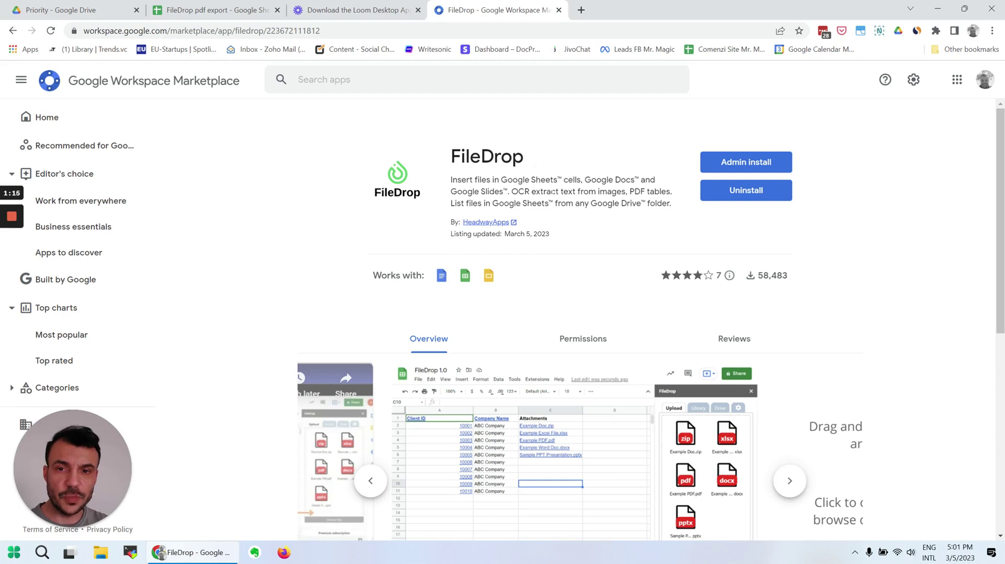
{"action": "left_click", "coordinate": [251, 9]}
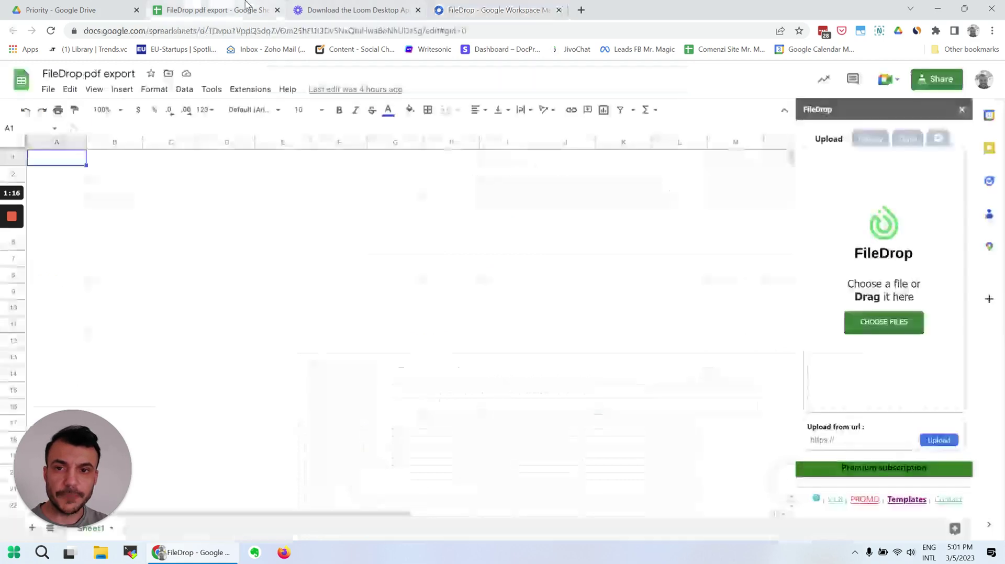
Close the Loom tab and upload FacturaPBSZ11347 from Downloads into cell A1 via FileDrop.
{"action": "left_click", "coordinate": [418, 10]}
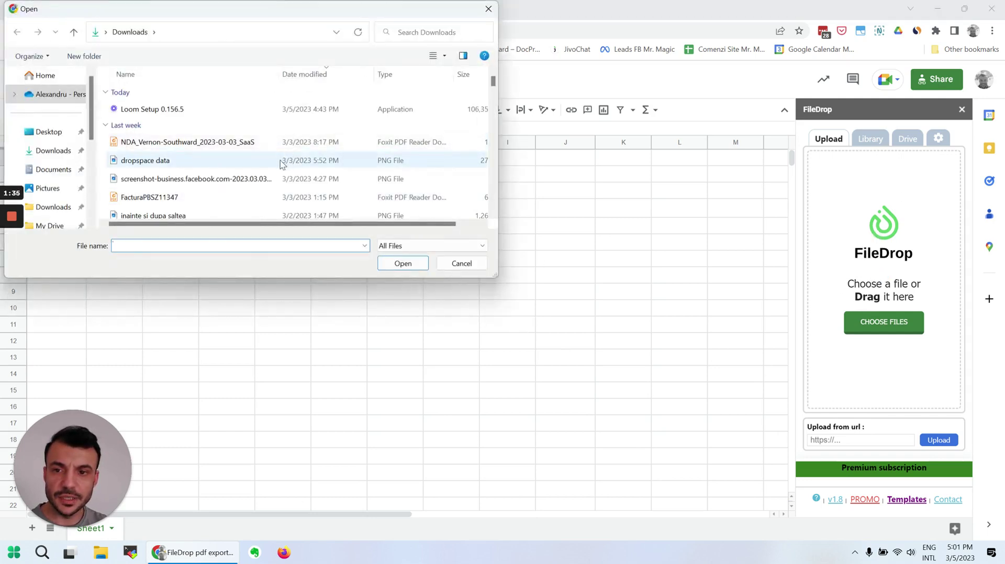
{"action": "left_click", "coordinate": [273, 182]}
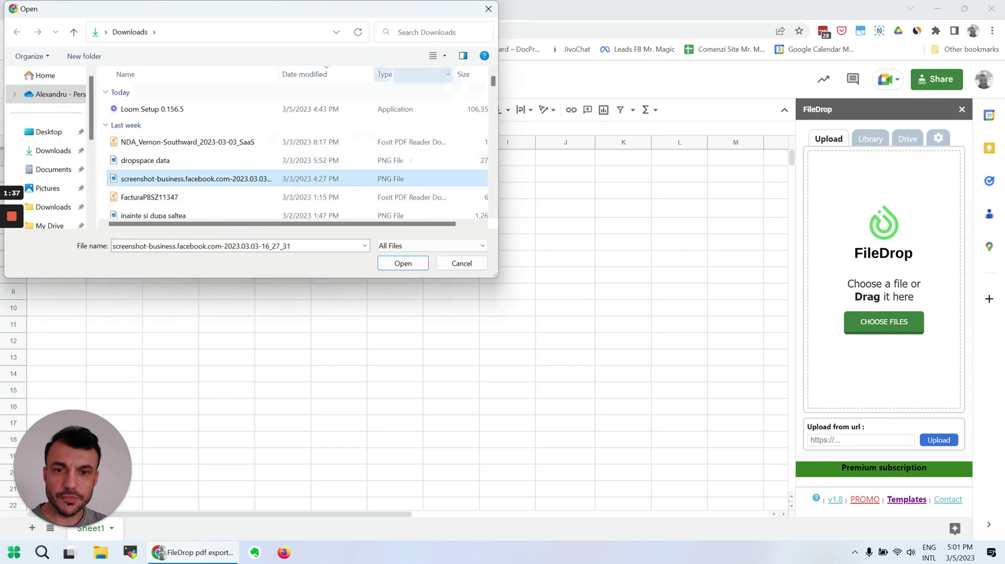
{"action": "left_click", "coordinate": [463, 56]}
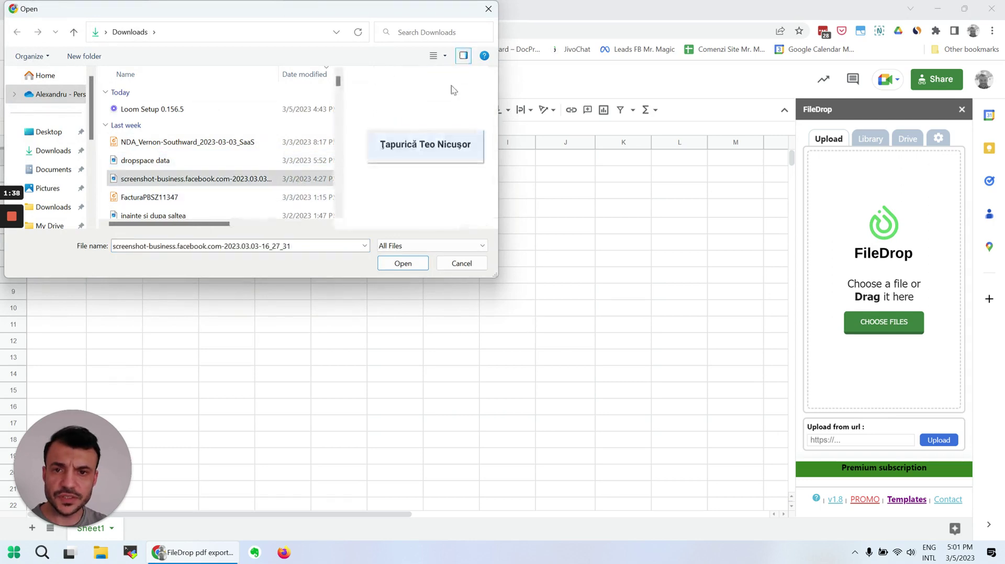
{"action": "left_click", "coordinate": [243, 196]}
{"action": "scroll", "coordinate": [242, 199], "scroll_direction": "down", "scroll_amount": 1}
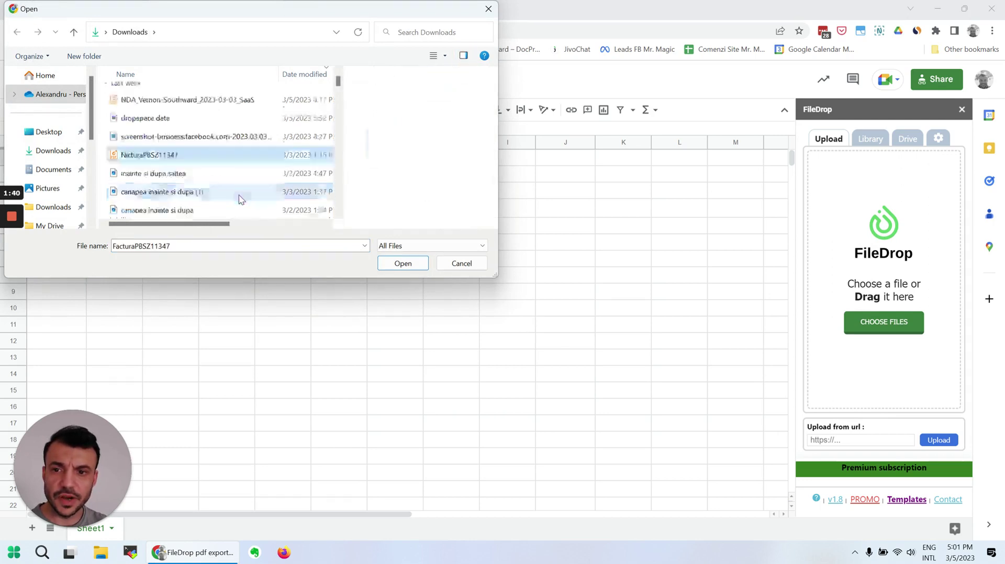
{"action": "left_click", "coordinate": [402, 264]}
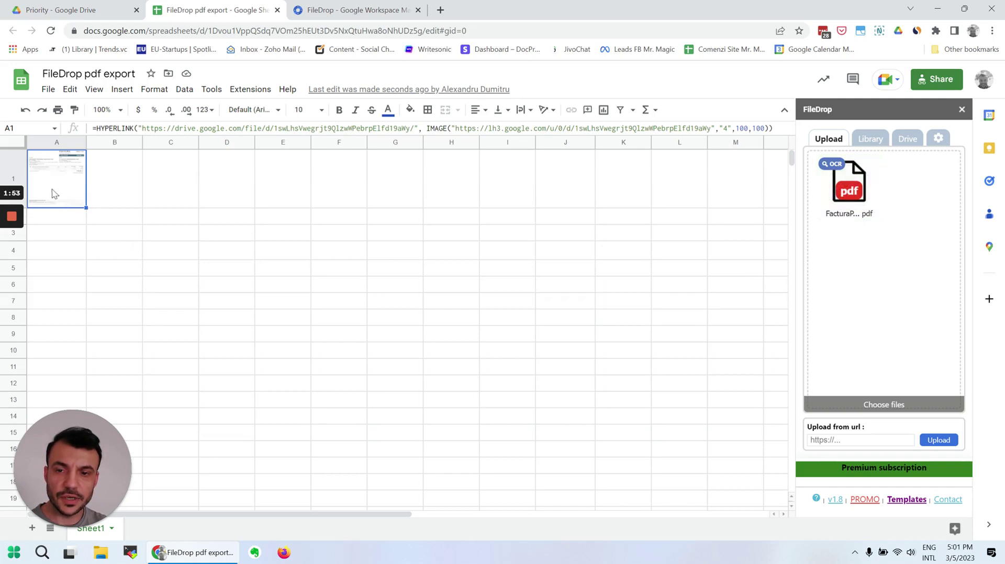
Set FileDrop to add uploads as links instead of images, targeting cell A3.
{"action": "left_click", "coordinate": [937, 140]}
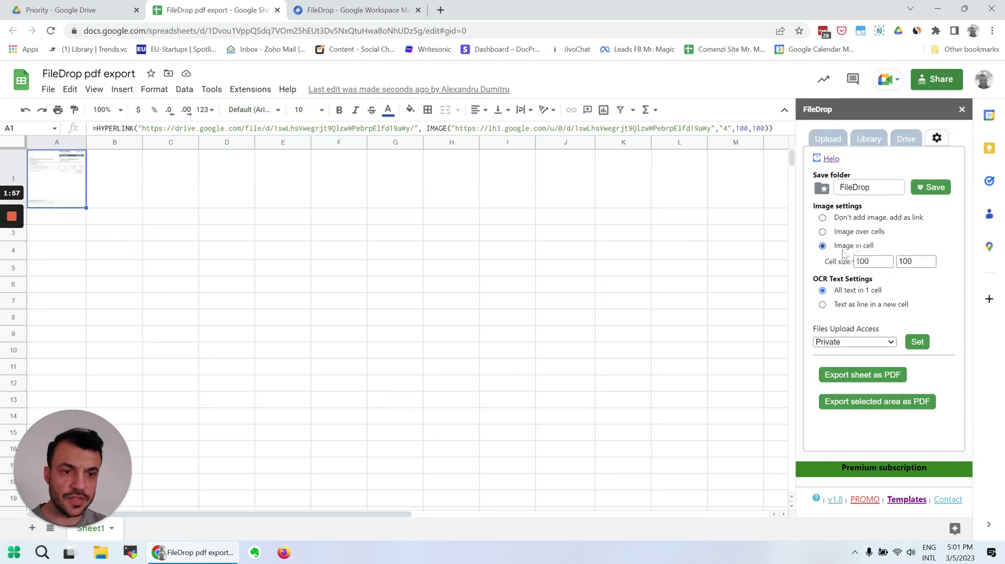
{"action": "left_click", "coordinate": [844, 222]}
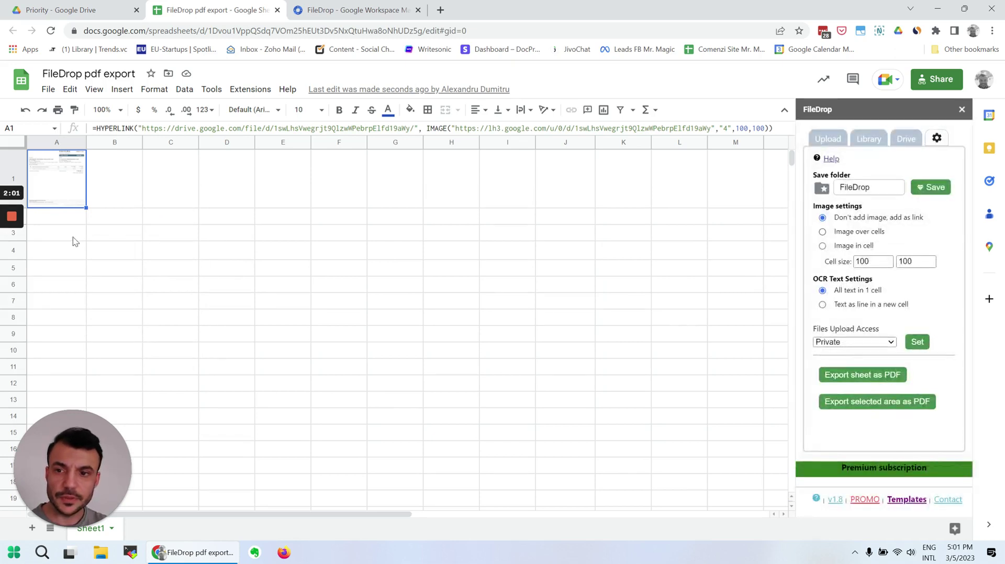
{"action": "left_click", "coordinate": [73, 239]}
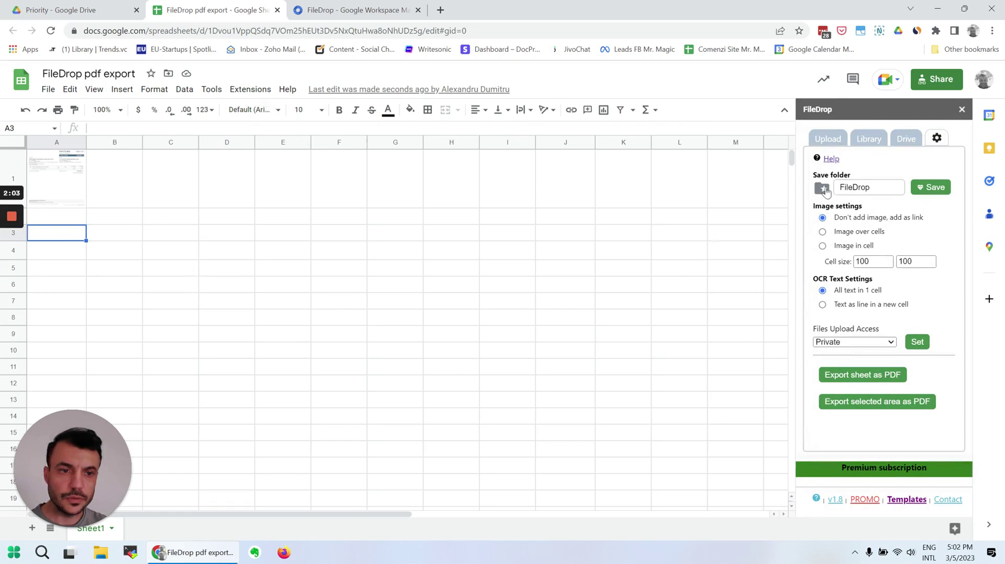
Upload the FacturaPBSZ11345 invoice so its link lands in A3.
{"action": "left_click", "coordinate": [826, 142]}
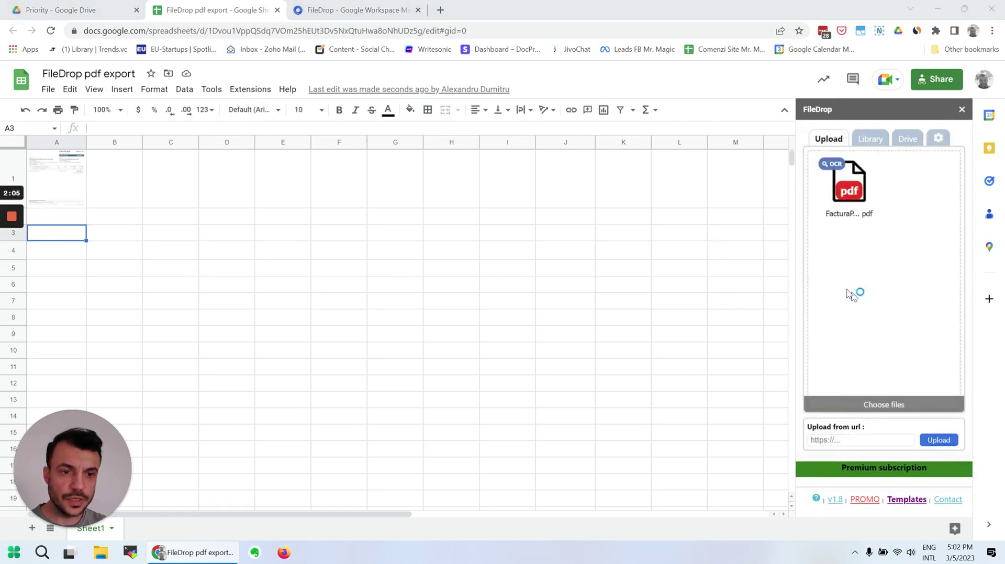
{"action": "left_click", "coordinate": [847, 292]}
{"action": "scroll", "coordinate": [283, 196], "scroll_direction": "down", "scroll_amount": 1}
{"action": "left_click", "coordinate": [207, 210]}
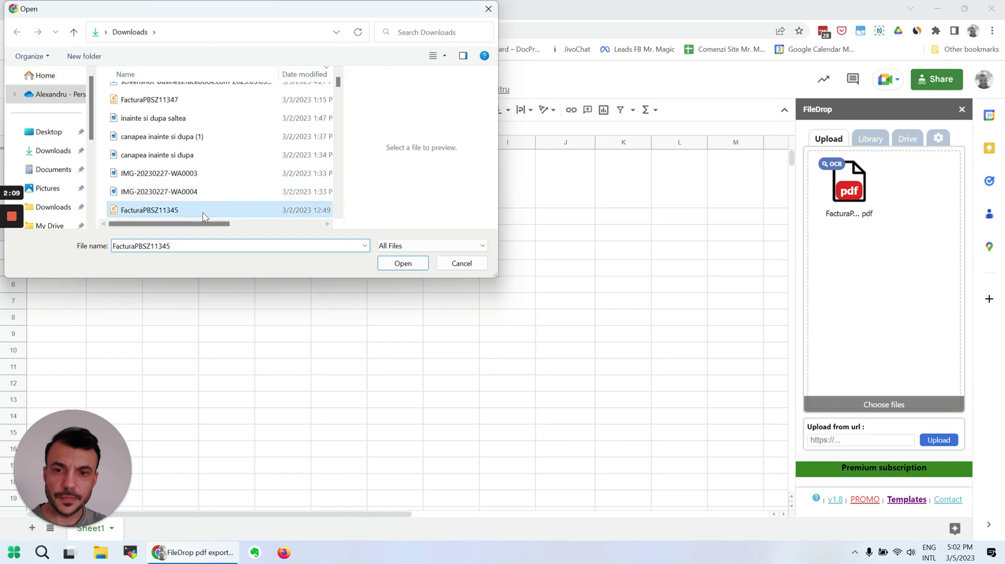
{"action": "left_click", "coordinate": [403, 263]}
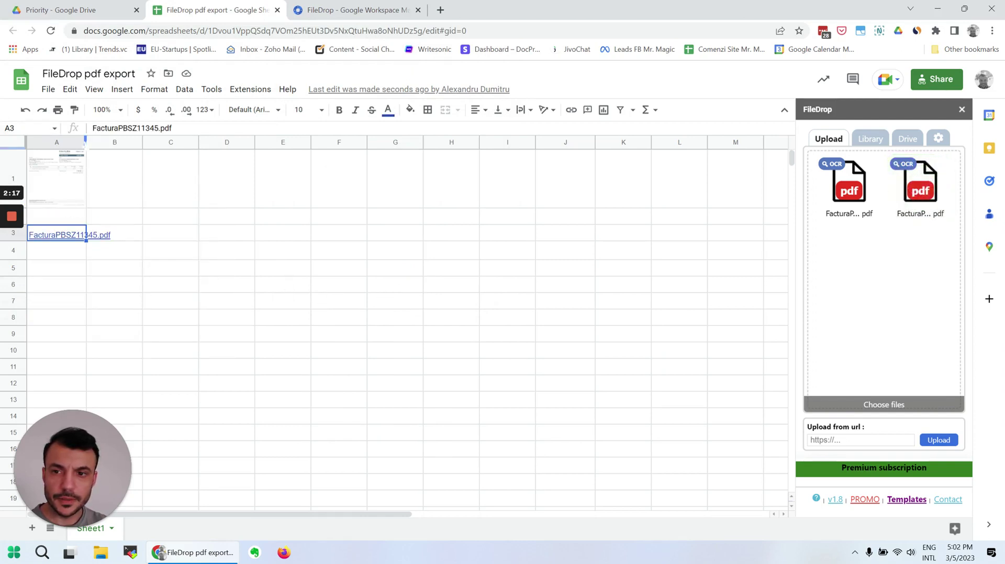
Widen column A to fit the link, and confirm the A3 link opens the invoice PDF.
{"action": "left_click_drag", "start_coordinate": [86, 142], "coordinate": [125, 143]}
{"action": "mouse_move", "coordinate": [74, 239]}
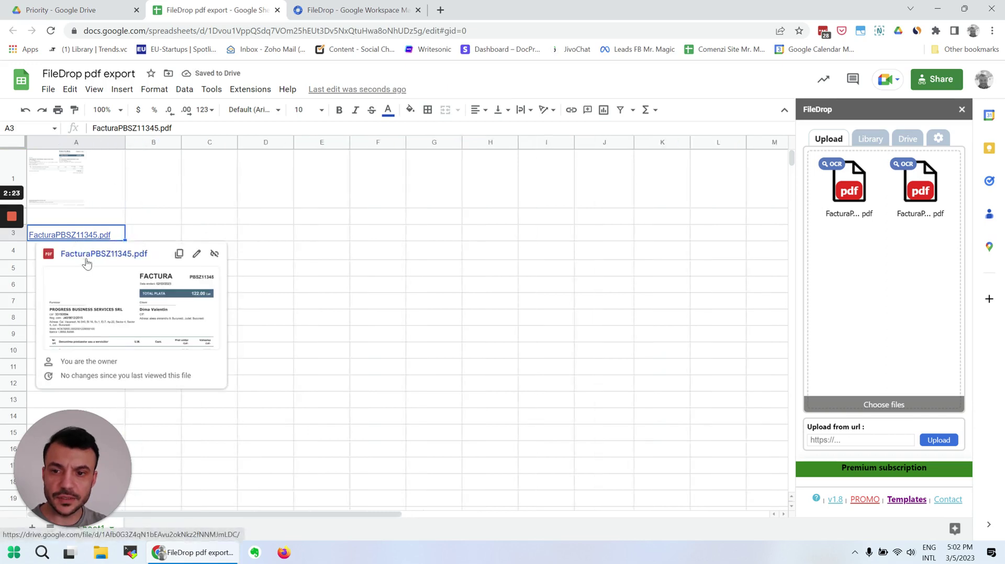
{"action": "left_click", "coordinate": [87, 257]}
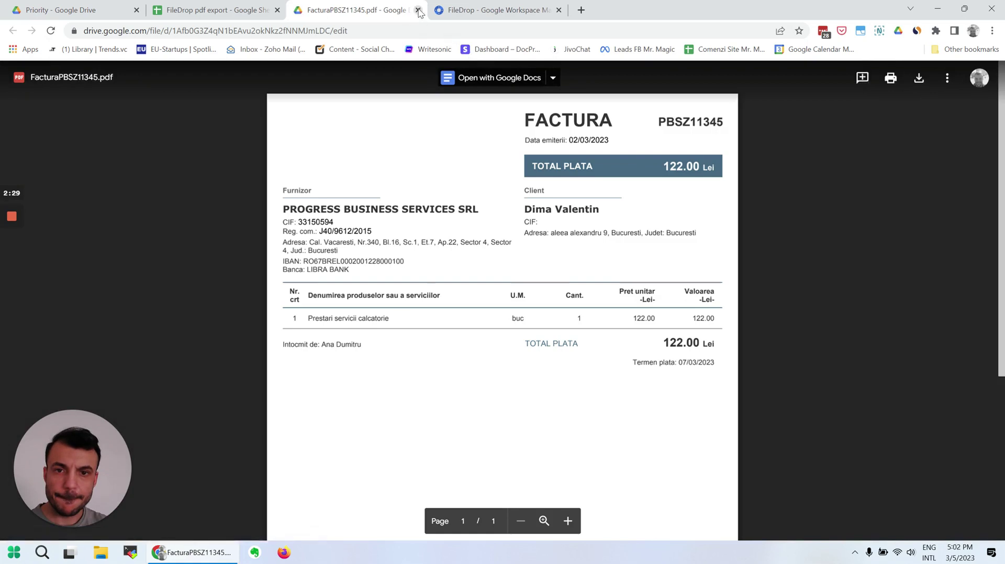
{"action": "left_click", "coordinate": [418, 10]}
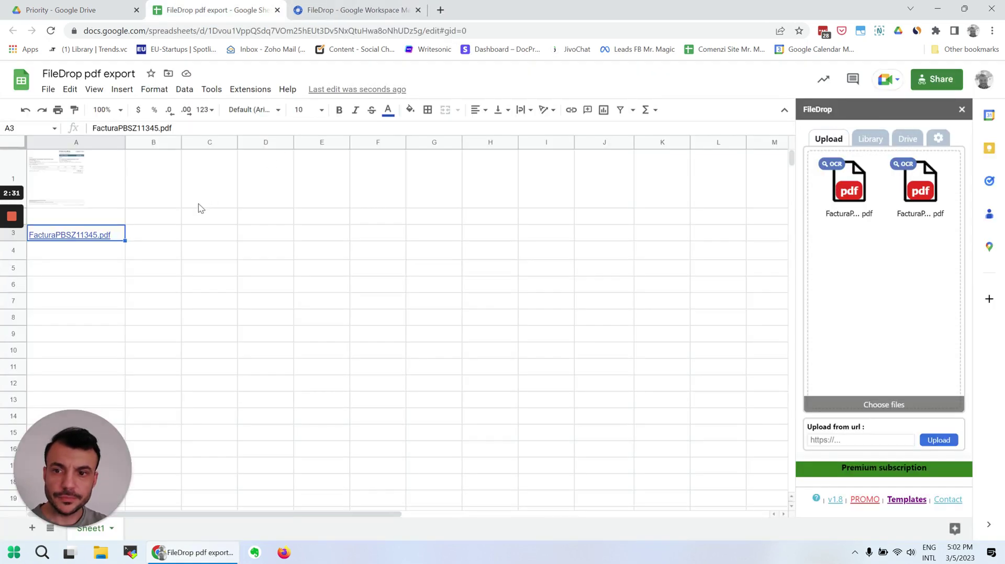
Switch FileDrop to 'Image in cell' placement and make cell A6 the next upload target.
{"action": "left_click", "coordinate": [93, 253]}
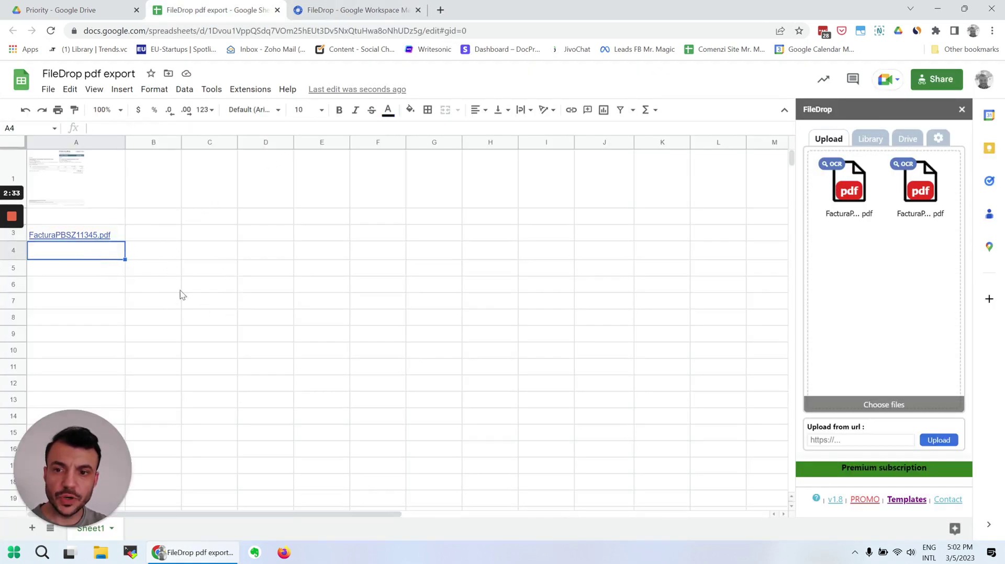
{"action": "mouse_move", "coordinate": [946, 157]}
{"action": "left_click", "coordinate": [938, 138]}
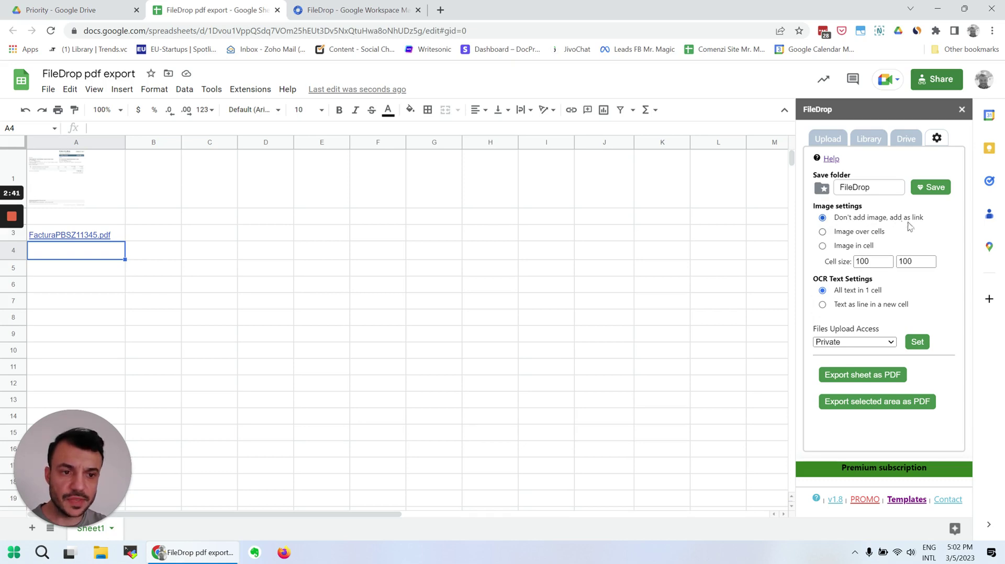
{"action": "left_click", "coordinate": [851, 235]}
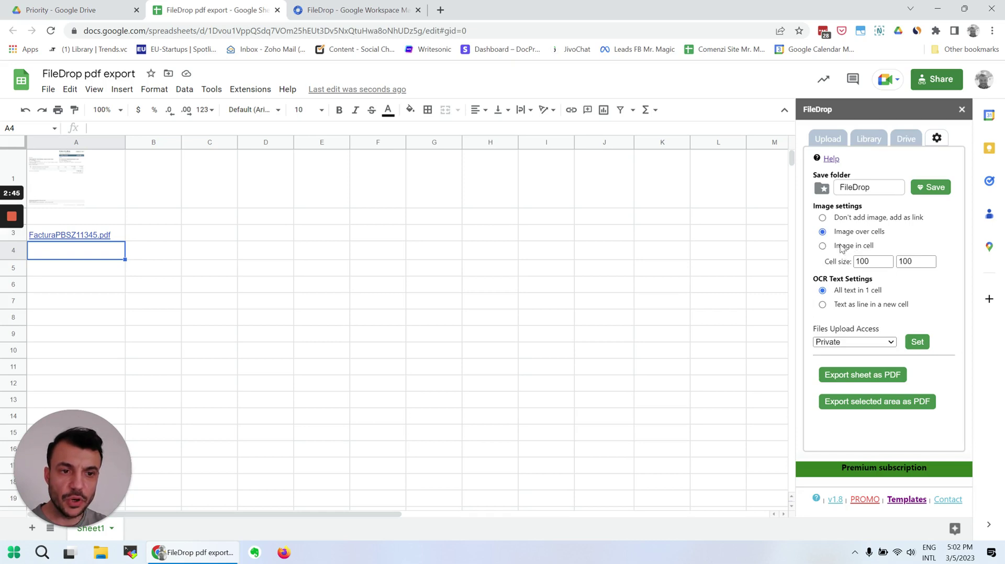
{"action": "left_click", "coordinate": [841, 247]}
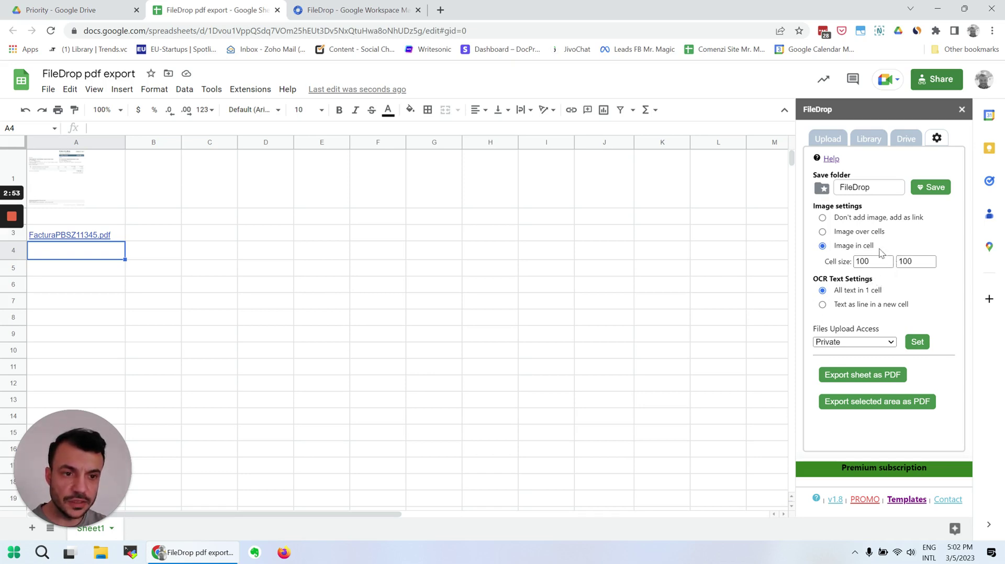
{"action": "left_click", "coordinate": [86, 284]}
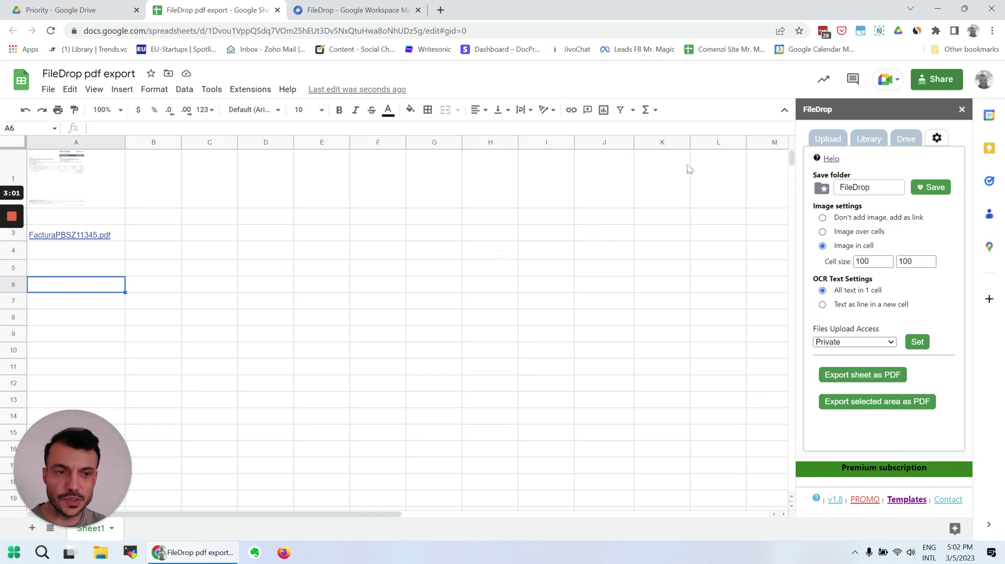
{"action": "left_click", "coordinate": [815, 142]}
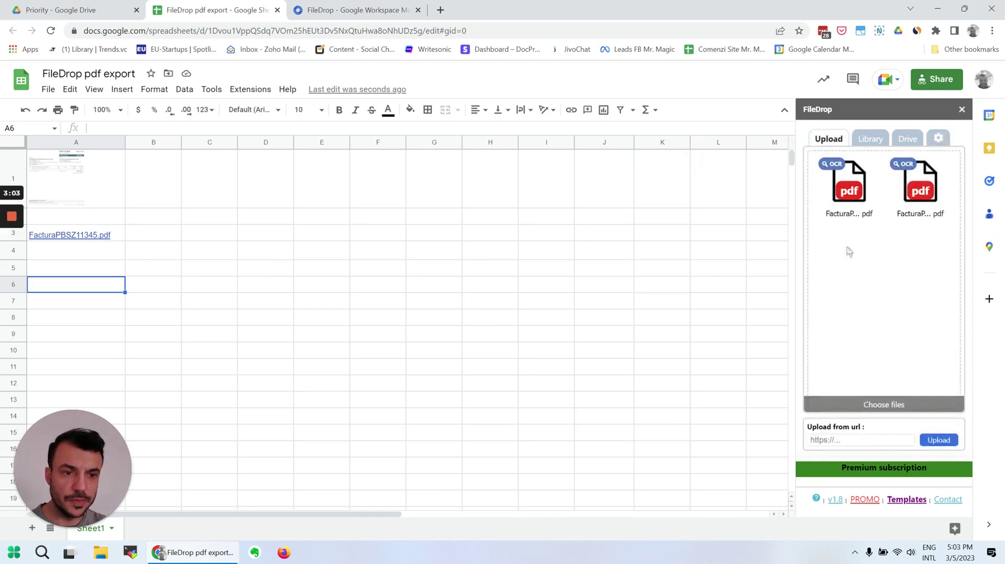
Browse Downloads in the Open dialog, cycling the file list through its view layouts.
{"action": "left_click", "coordinate": [851, 262]}
{"action": "scroll", "coordinate": [264, 173], "scroll_direction": "down", "scroll_amount": 2}
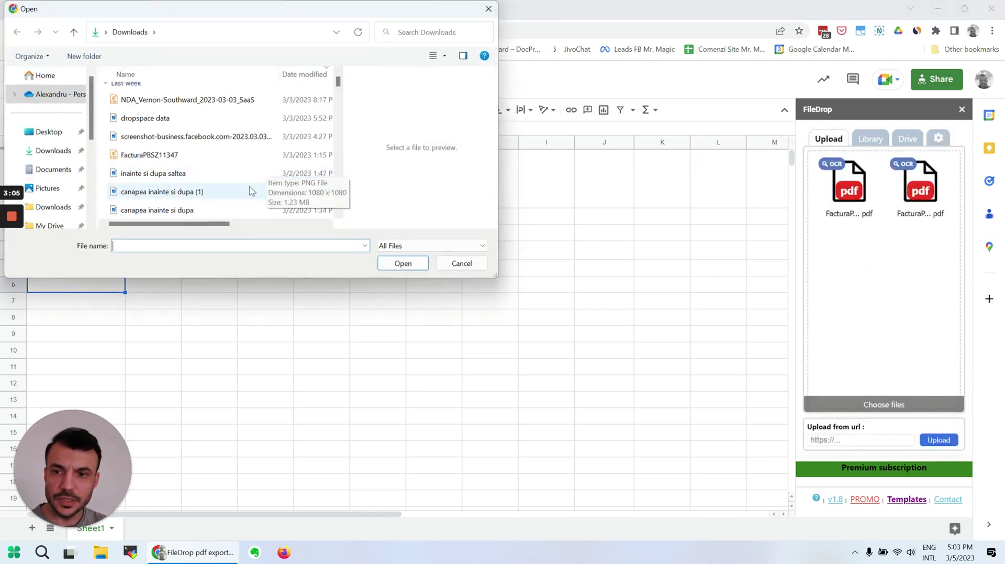
{"action": "left_click", "coordinate": [47, 150]}
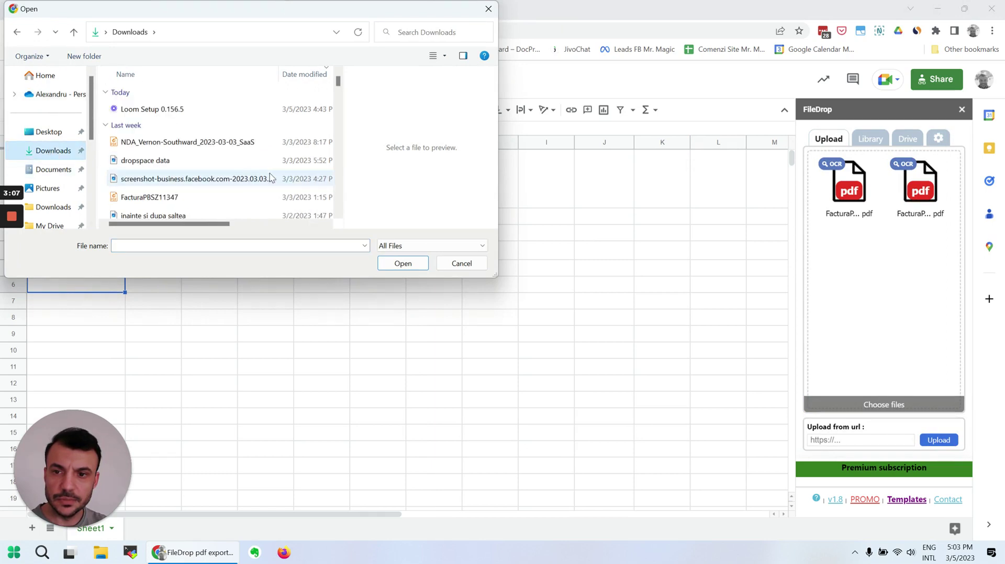
{"action": "scroll", "coordinate": [283, 178], "scroll_direction": "down", "scroll_amount": 2}
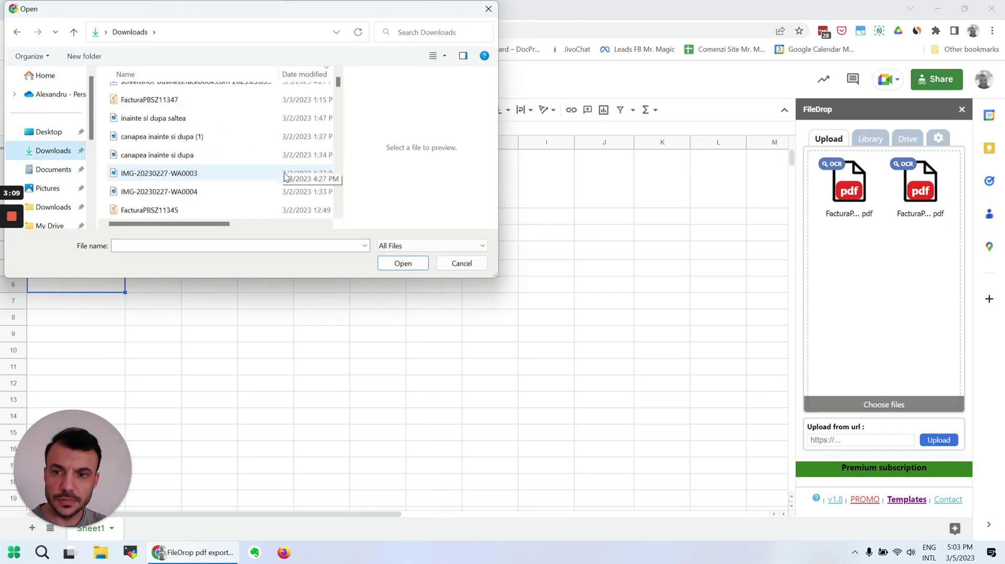
{"action": "scroll", "coordinate": [284, 177], "scroll_direction": "down", "scroll_amount": 1}
{"action": "left_click", "coordinate": [432, 58]}
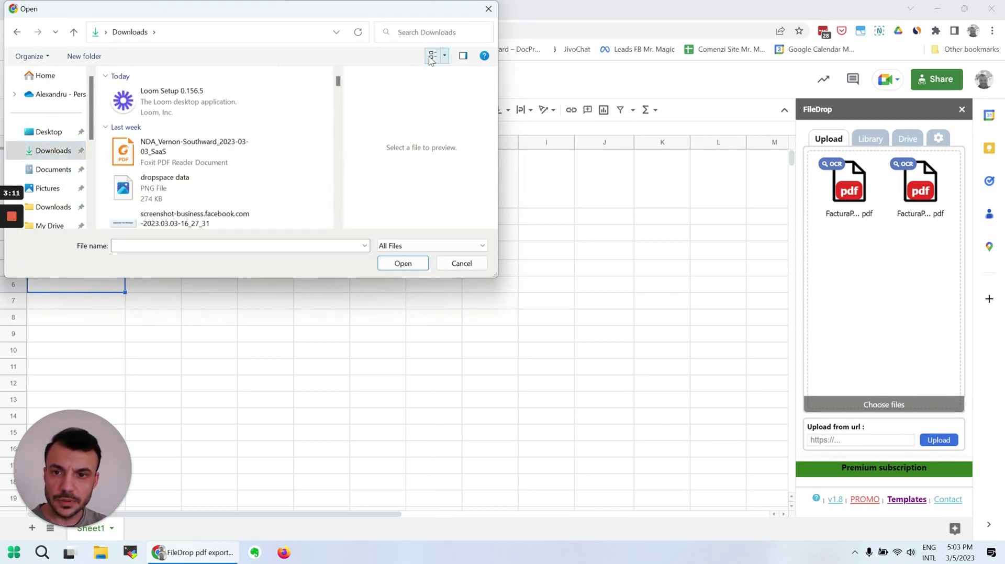
{"action": "left_click", "coordinate": [431, 58]}
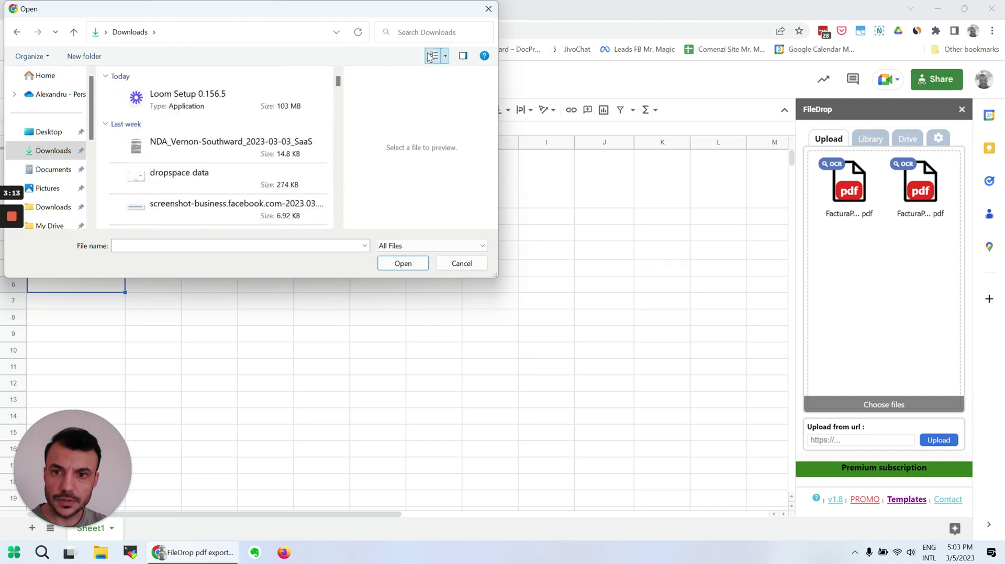
{"action": "left_click", "coordinate": [429, 57]}
{"action": "left_click", "coordinate": [432, 58]}
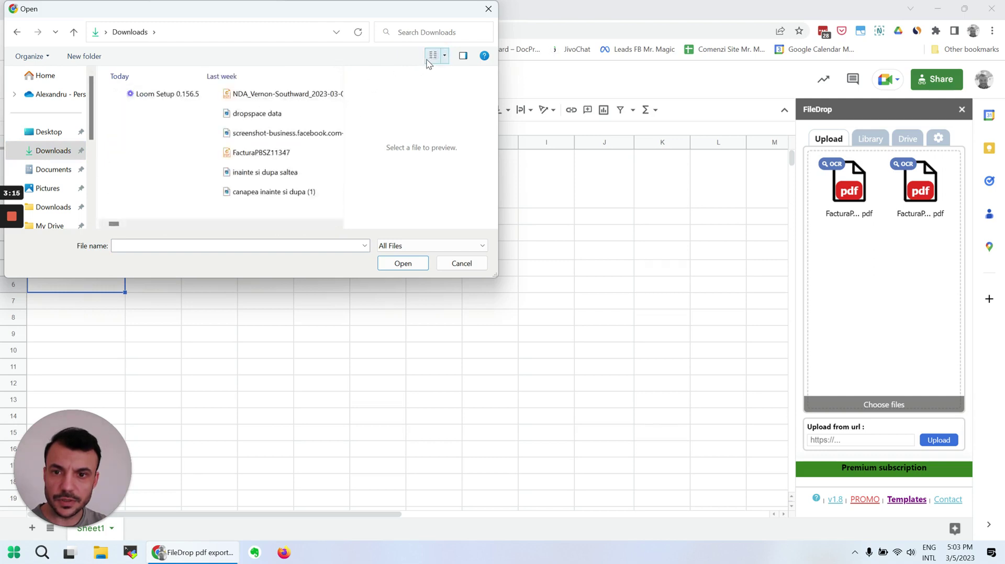
{"action": "left_click", "coordinate": [431, 56]}
{"action": "left_click", "coordinate": [431, 57]}
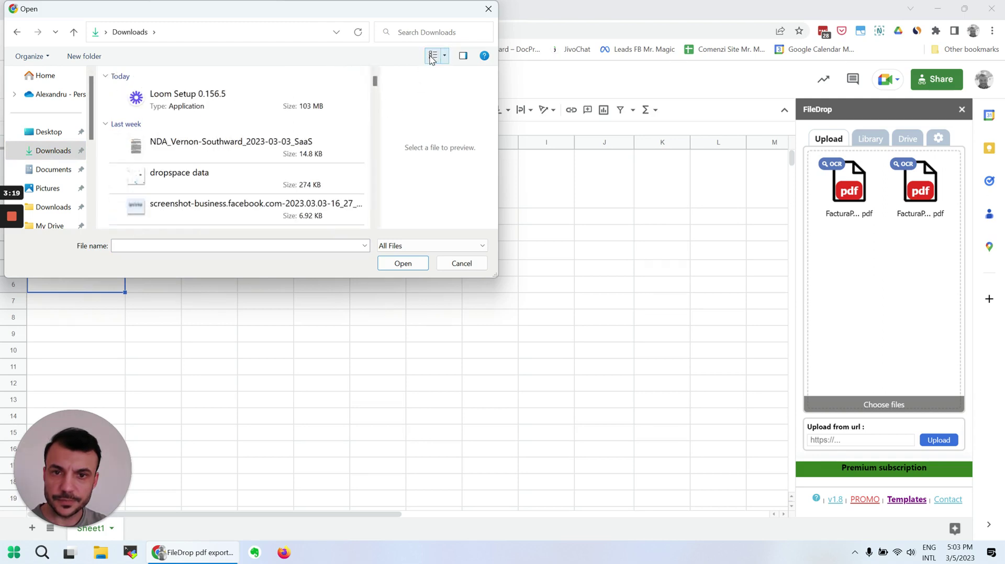
Locate the 332448673 image in Downloads and upload it.
{"action": "scroll", "coordinate": [330, 128], "scroll_direction": "down", "scroll_amount": 3}
{"action": "scroll", "coordinate": [318, 157], "scroll_direction": "down", "scroll_amount": 2}
{"action": "scroll", "coordinate": [324, 163], "scroll_direction": "down", "scroll_amount": 3}
{"action": "scroll", "coordinate": [324, 164], "scroll_direction": "down", "scroll_amount": 3}
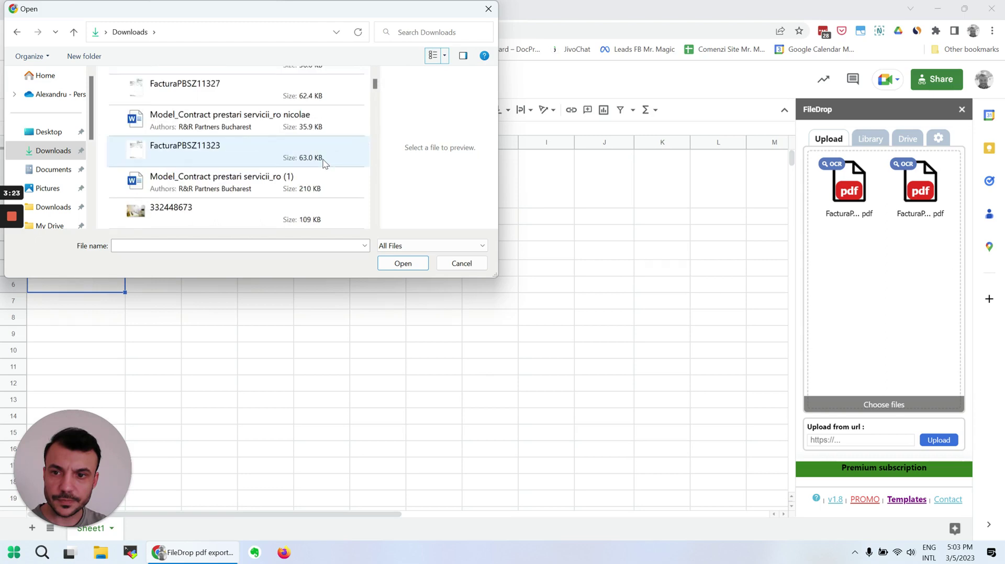
{"action": "scroll", "coordinate": [324, 164], "scroll_direction": "down", "scroll_amount": 2}
{"action": "left_click", "coordinate": [48, 188]}
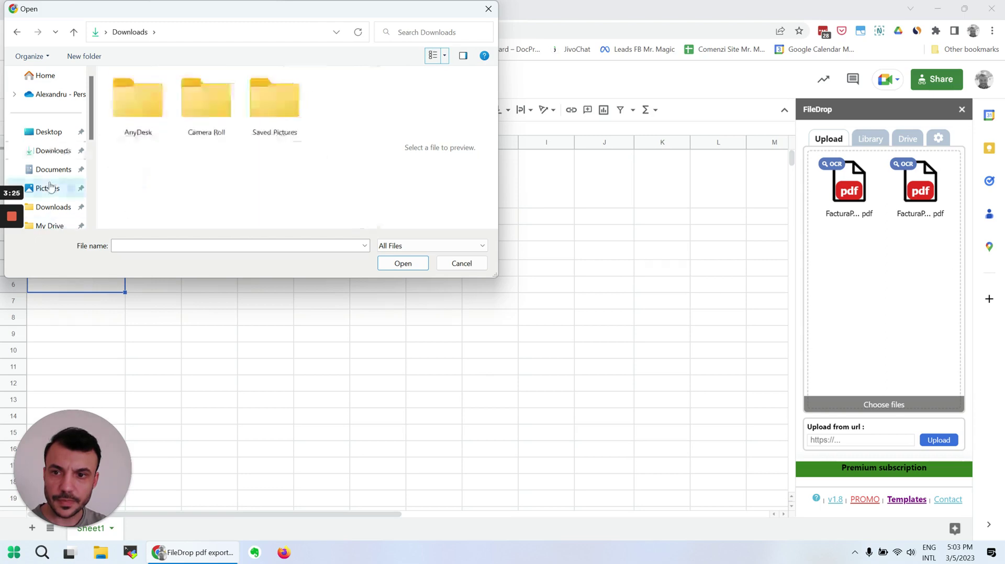
{"action": "left_click", "coordinate": [52, 151]}
{"action": "scroll", "coordinate": [235, 198], "scroll_direction": "down", "scroll_amount": 8}
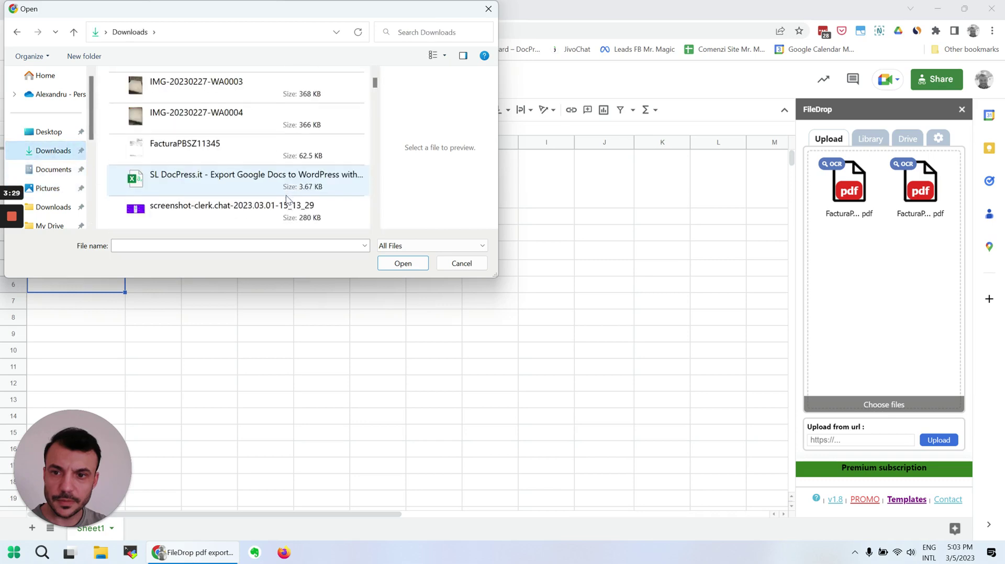
{"action": "scroll", "coordinate": [288, 200], "scroll_direction": "down", "scroll_amount": 5}
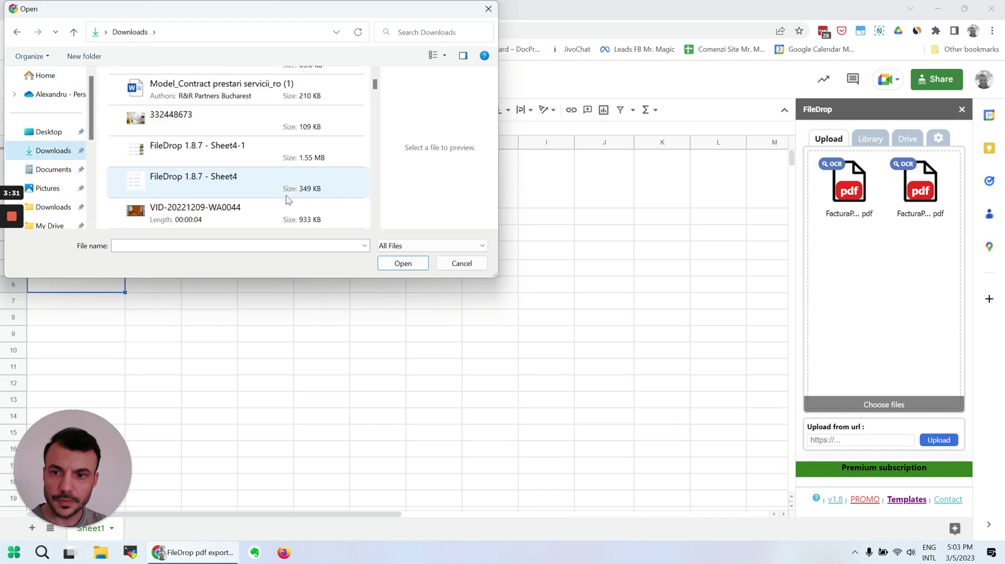
{"action": "double_click", "coordinate": [200, 115]}
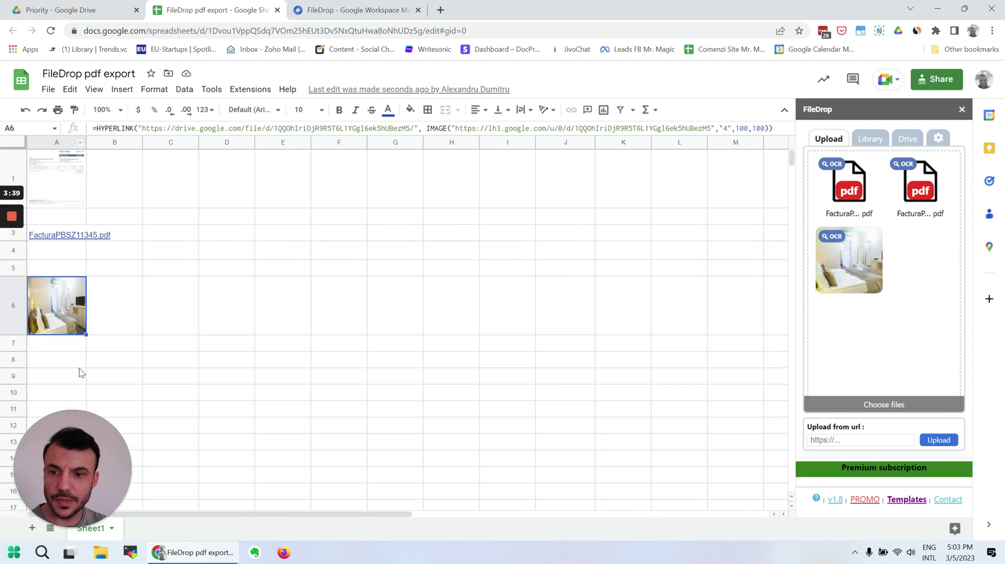
Let the 332448673.jpg upload finish into A6 and preview its Drive link.
{"action": "mouse_move", "coordinate": [57, 303]}
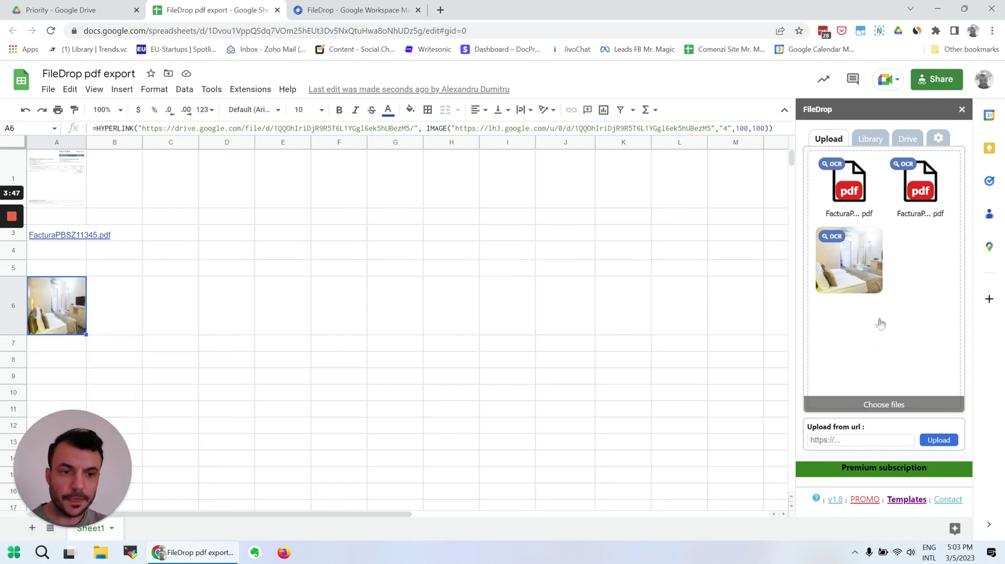
{"action": "mouse_move", "coordinate": [873, 294]}
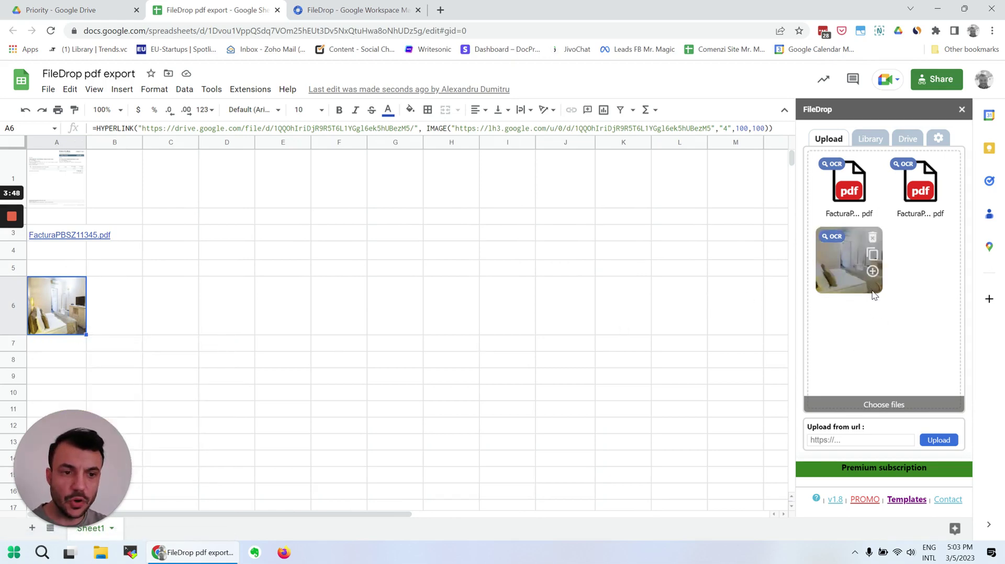
Paste the photo's copied Drive link into C1, then delete the photo from FileDrop's upload list.
{"action": "left_click", "coordinate": [872, 257]}
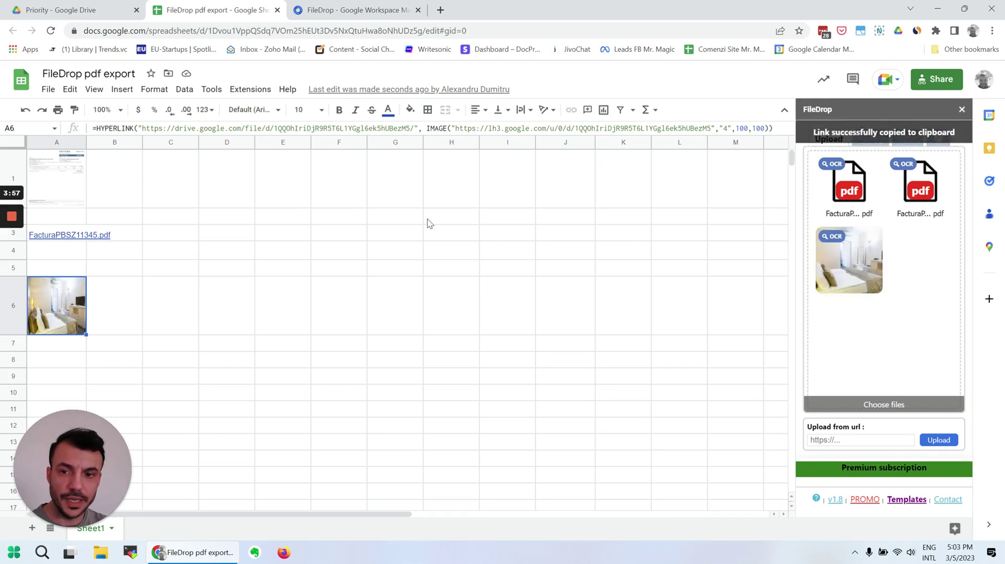
{"action": "left_click", "coordinate": [192, 193]}
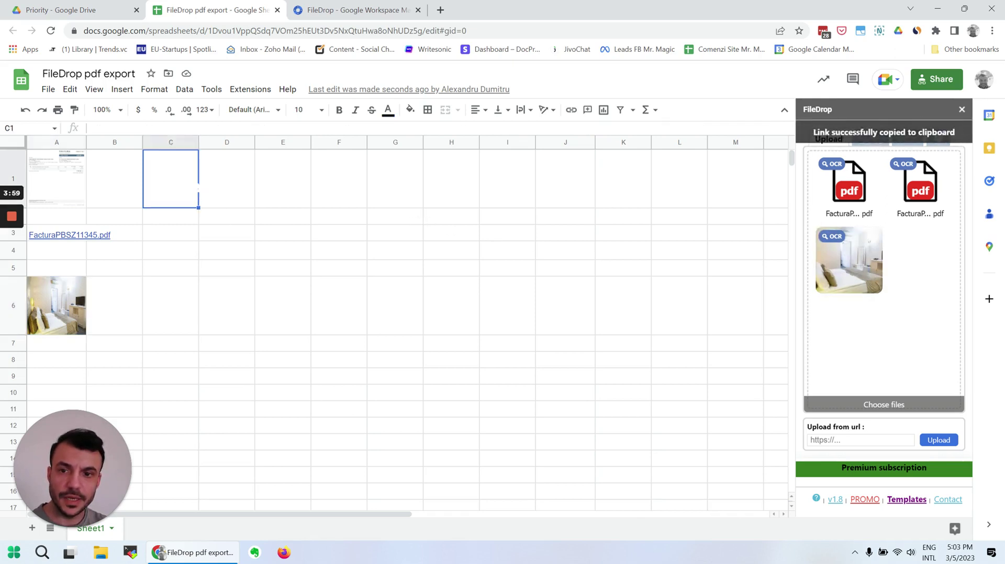
{"action": "key", "text": "ctrl+v"}
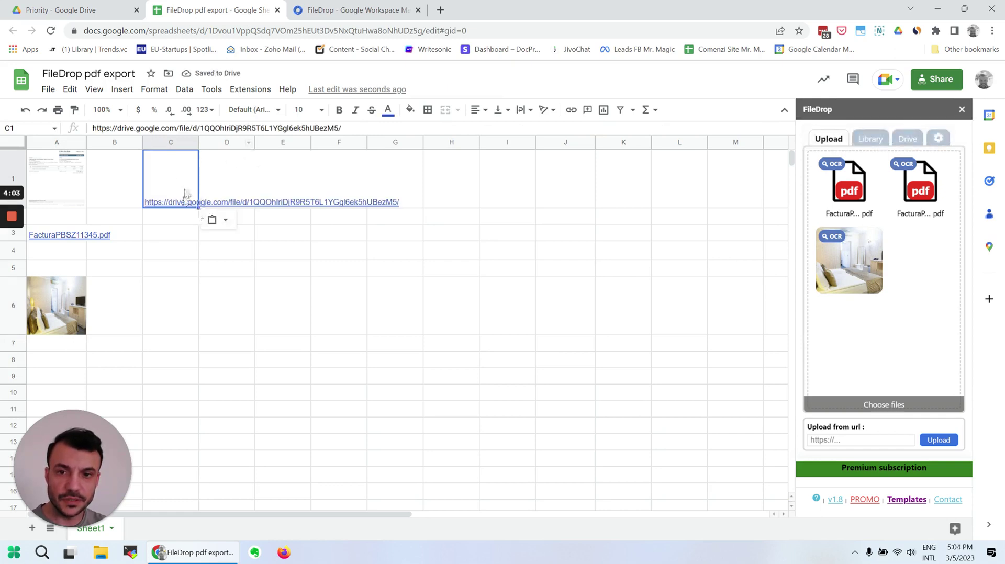
{"action": "mouse_move", "coordinate": [871, 254]}
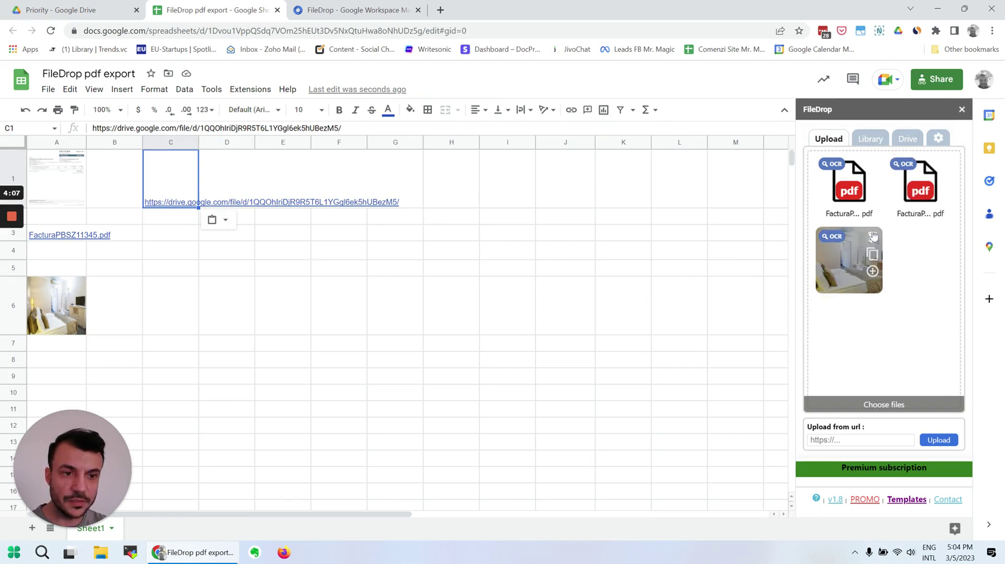
{"action": "left_click", "coordinate": [872, 240]}
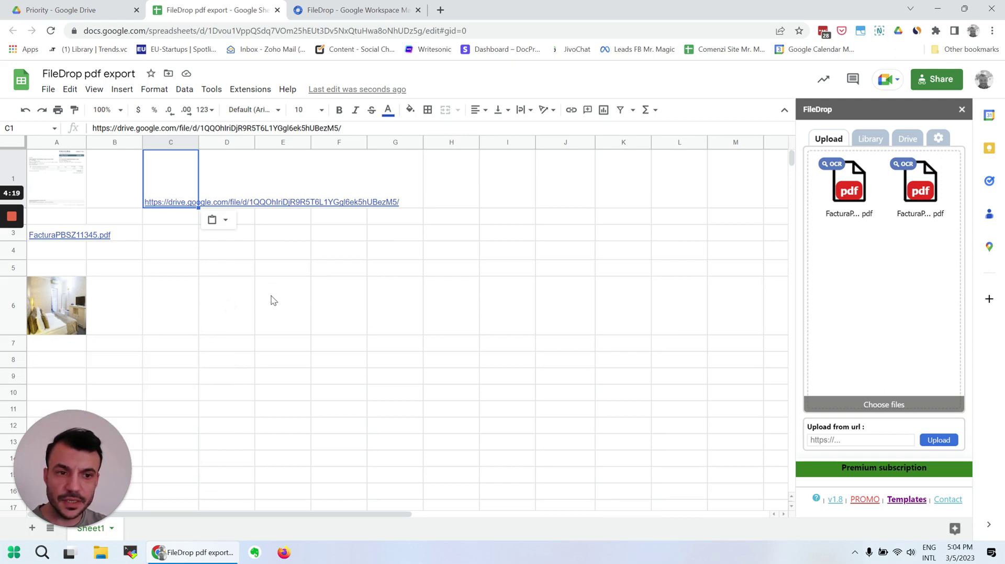
Select cell A6 to inspect its image formula.
{"action": "left_click", "coordinate": [69, 307]}
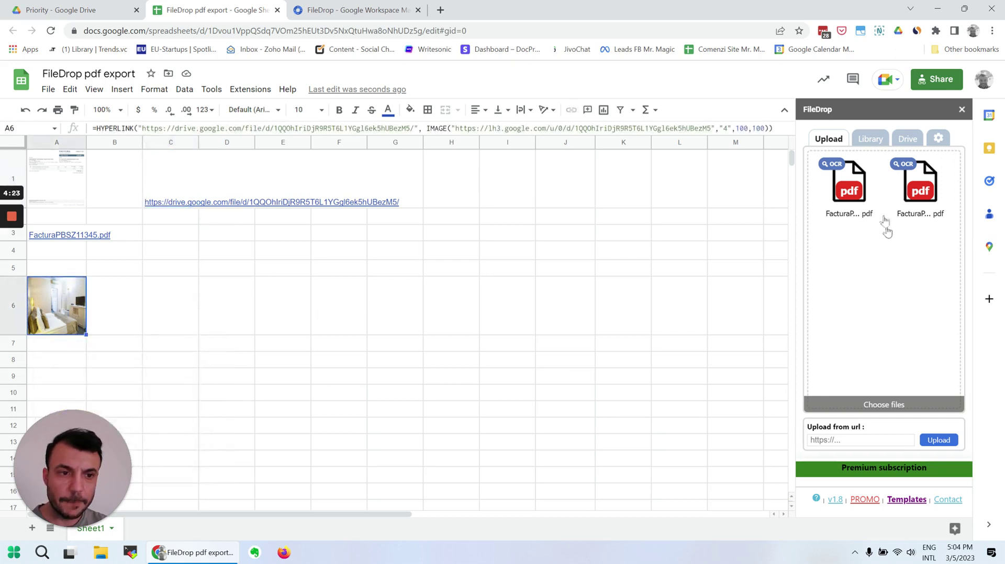
{"action": "mouse_move", "coordinate": [908, 182]}
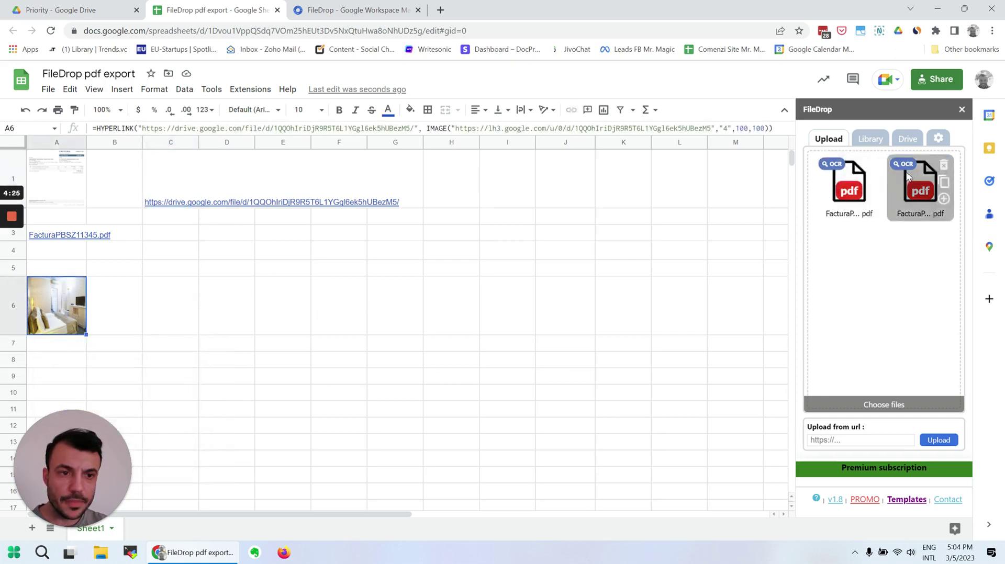
{"action": "mouse_move", "coordinate": [840, 196]}
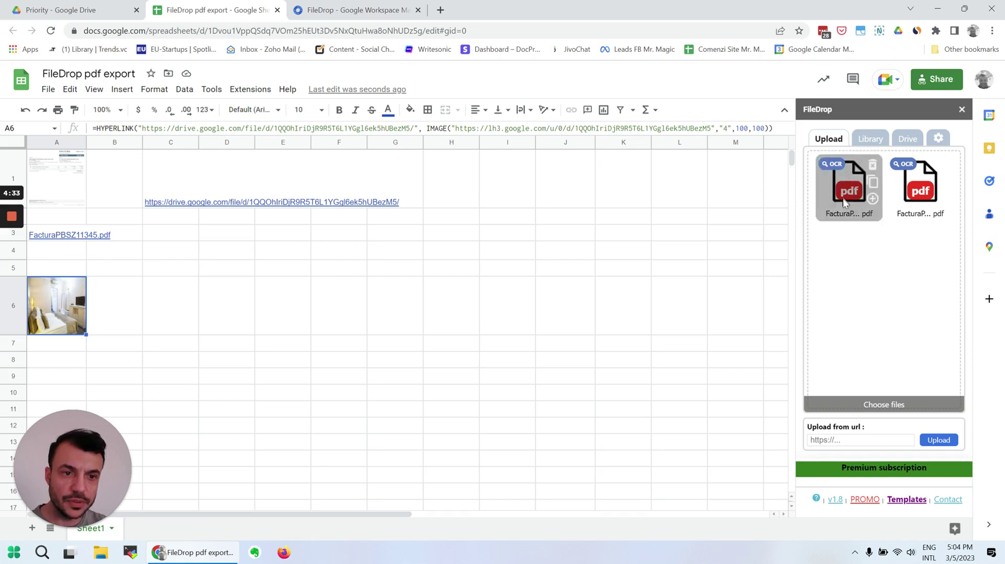
With E6 selected, OCR the FacturaPBSZ11347 invoice PDF and copy the recognized text.
{"action": "left_click", "coordinate": [288, 286]}
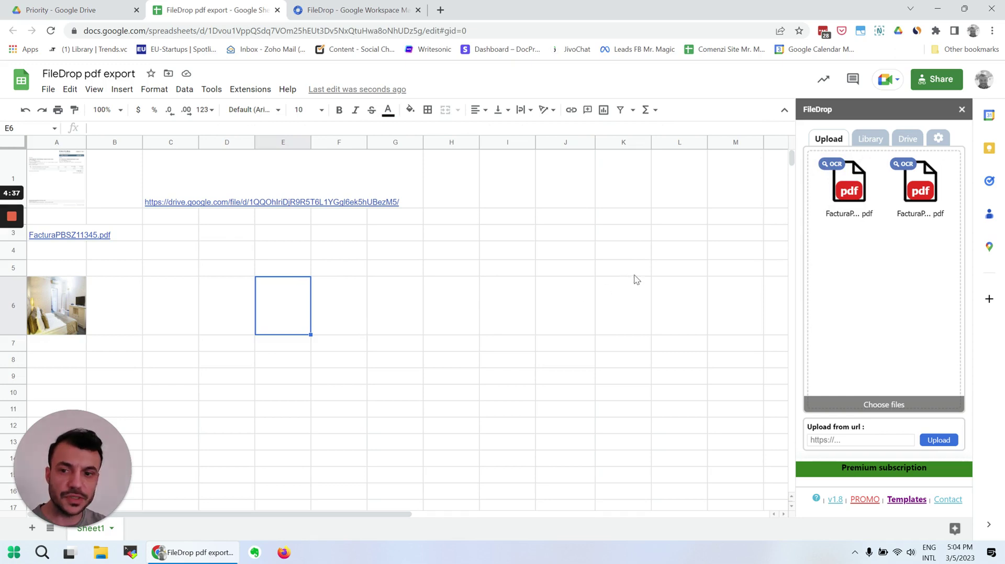
{"action": "left_click", "coordinate": [835, 165]}
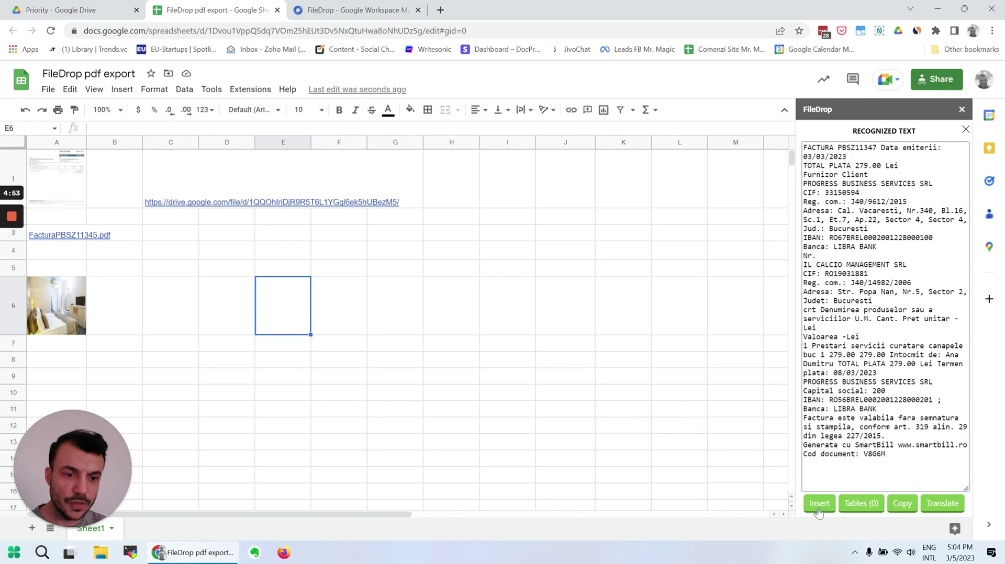
{"action": "left_click_drag", "start_coordinate": [819, 511], "coordinate": [811, 503]}
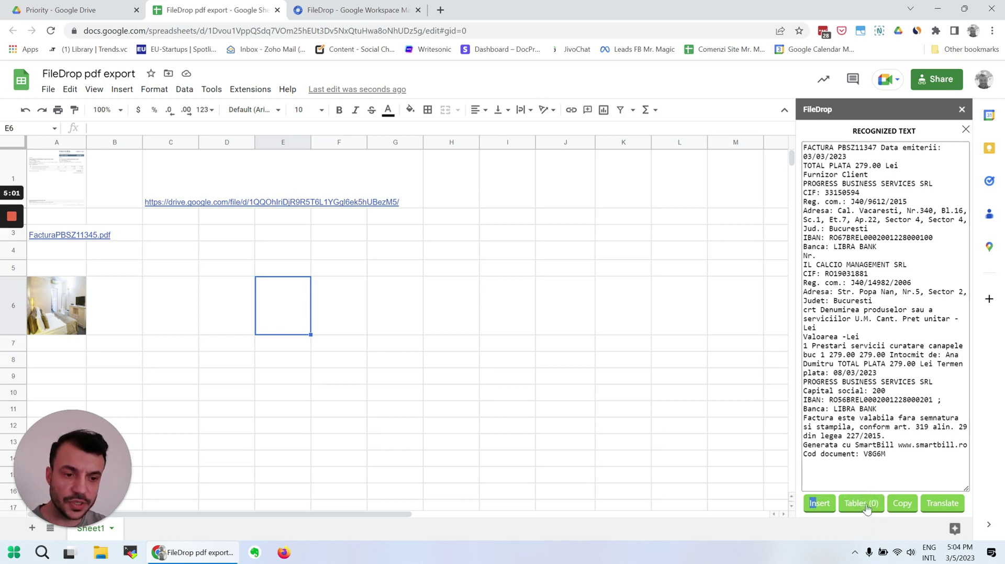
{"action": "left_click", "coordinate": [906, 508]}
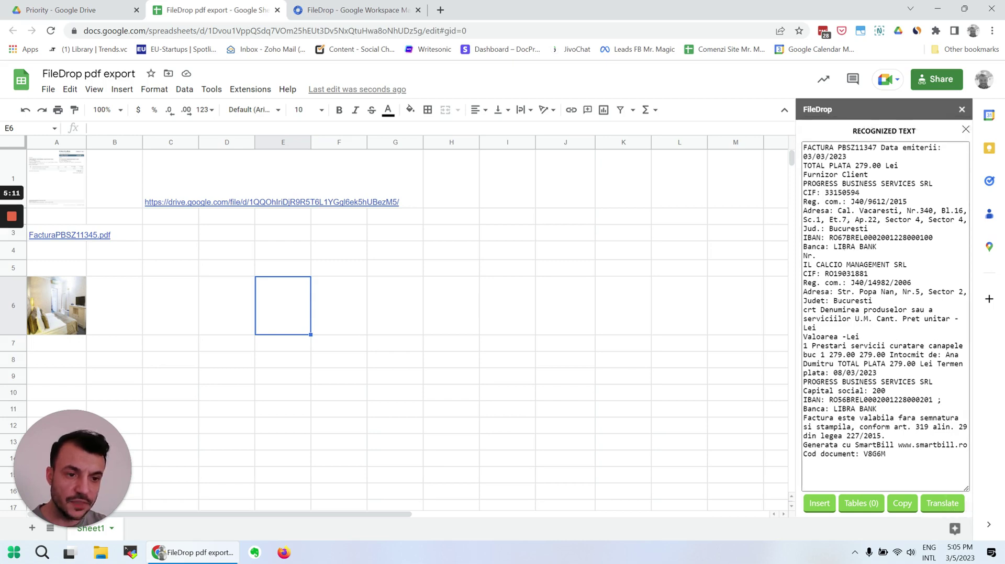
Insert the OCR text into E6 and its English (US) translation into F6, widening both columns.
{"action": "left_click", "coordinate": [819, 504]}
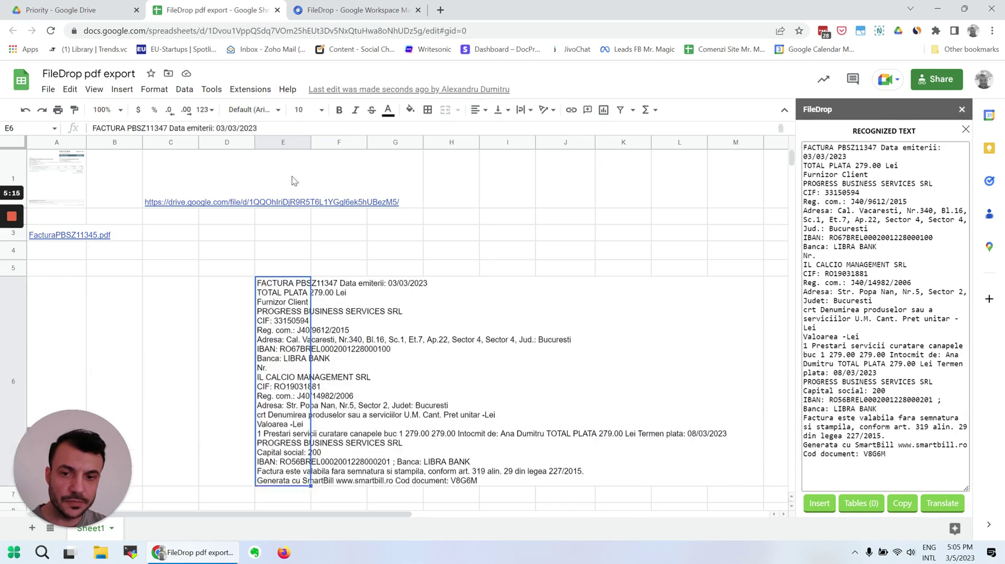
{"action": "left_click_drag", "start_coordinate": [311, 141], "coordinate": [407, 142]}
{"action": "left_click", "coordinate": [432, 346]}
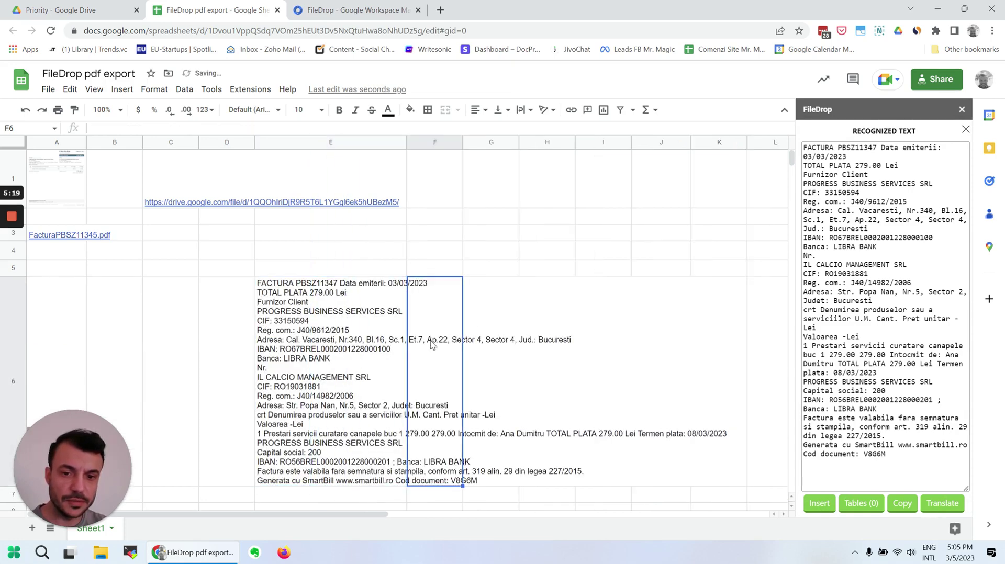
{"action": "left_click", "coordinate": [941, 505]}
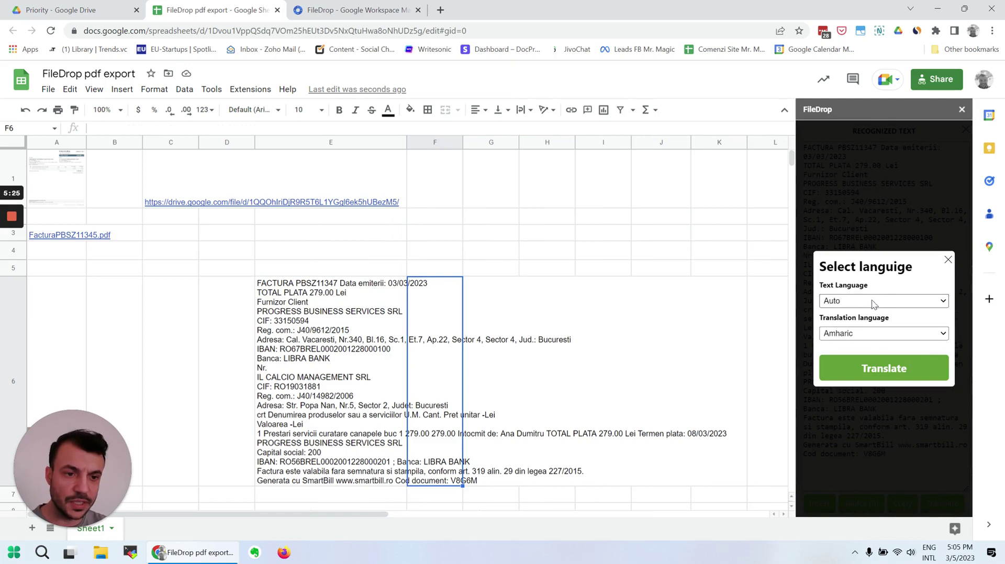
{"action": "left_click", "coordinate": [864, 334]}
{"action": "key", "text": "e"}
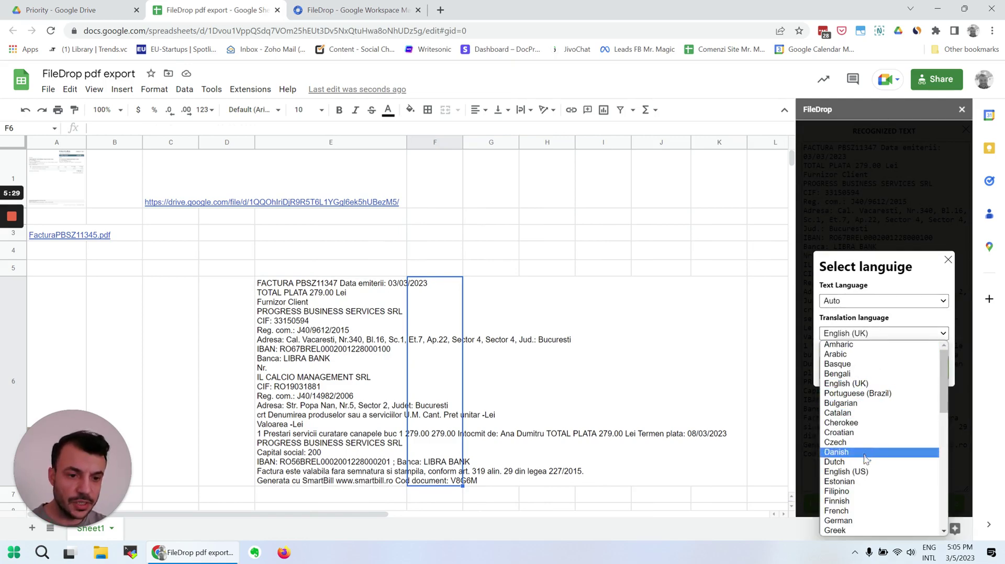
{"action": "left_click", "coordinate": [860, 472]}
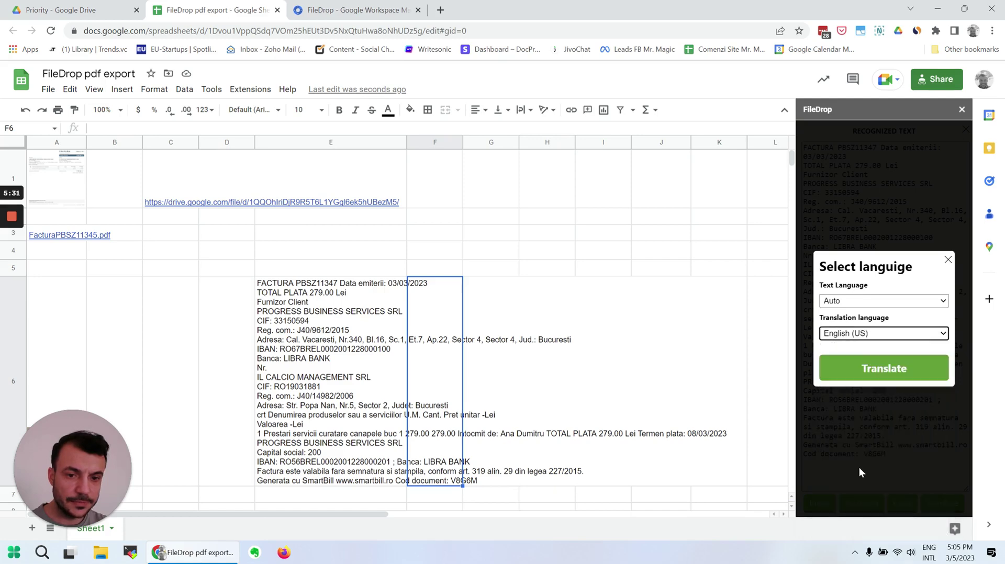
{"action": "left_click", "coordinate": [877, 376]}
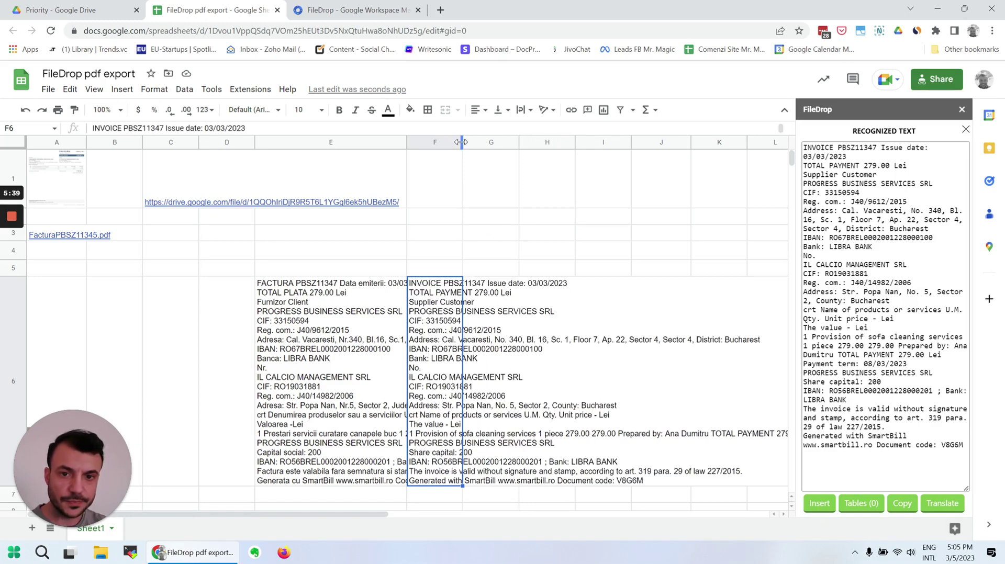
{"action": "left_click_drag", "start_coordinate": [461, 141], "coordinate": [580, 143]}
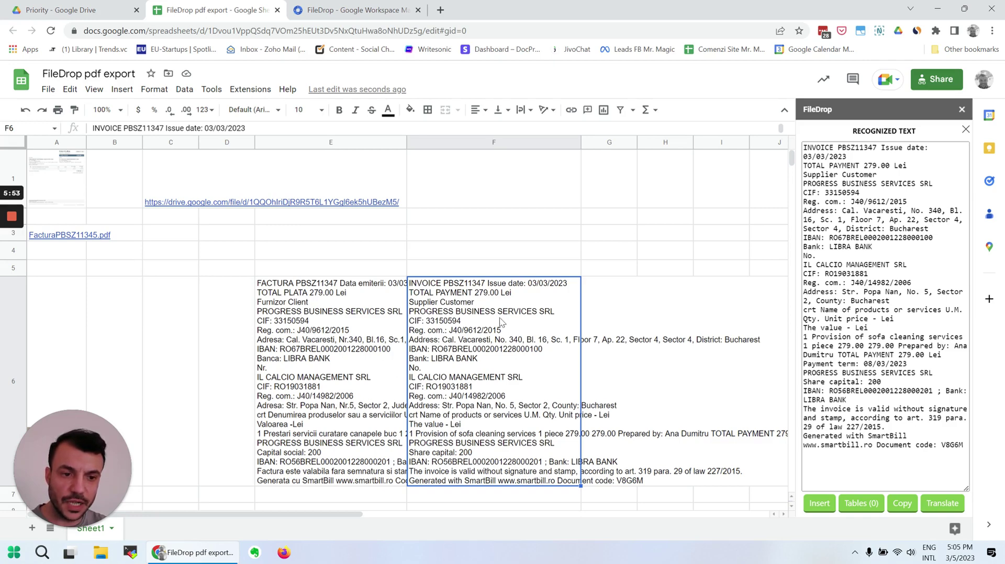
Select cell E8 as the next spot for inserting a file.
{"action": "scroll", "coordinate": [556, 332], "scroll_direction": "down", "scroll_amount": 3}
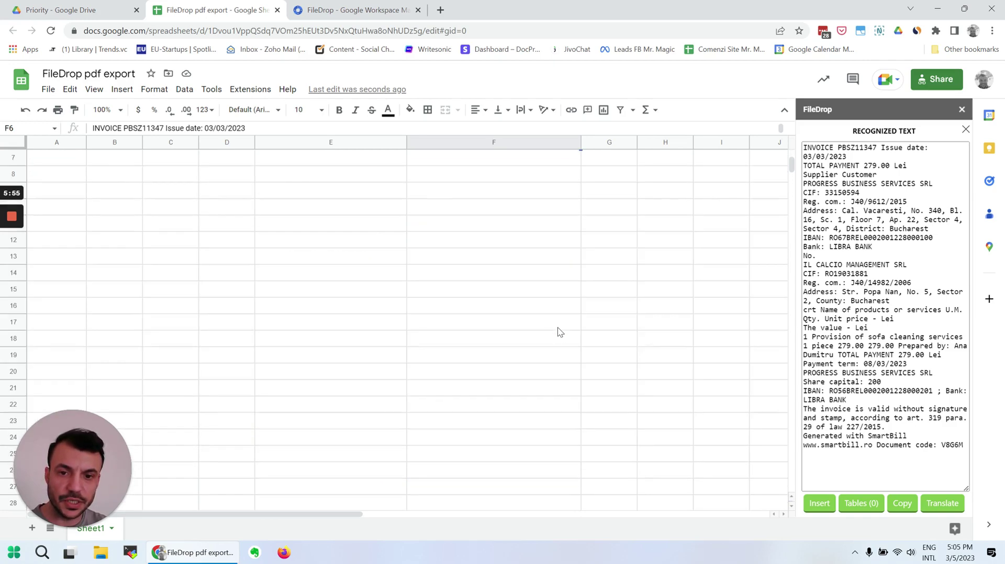
{"action": "scroll", "coordinate": [557, 331], "scroll_direction": "up", "scroll_amount": 2}
{"action": "scroll", "coordinate": [474, 360], "scroll_direction": "down", "scroll_amount": 2}
{"action": "left_click", "coordinate": [287, 175]}
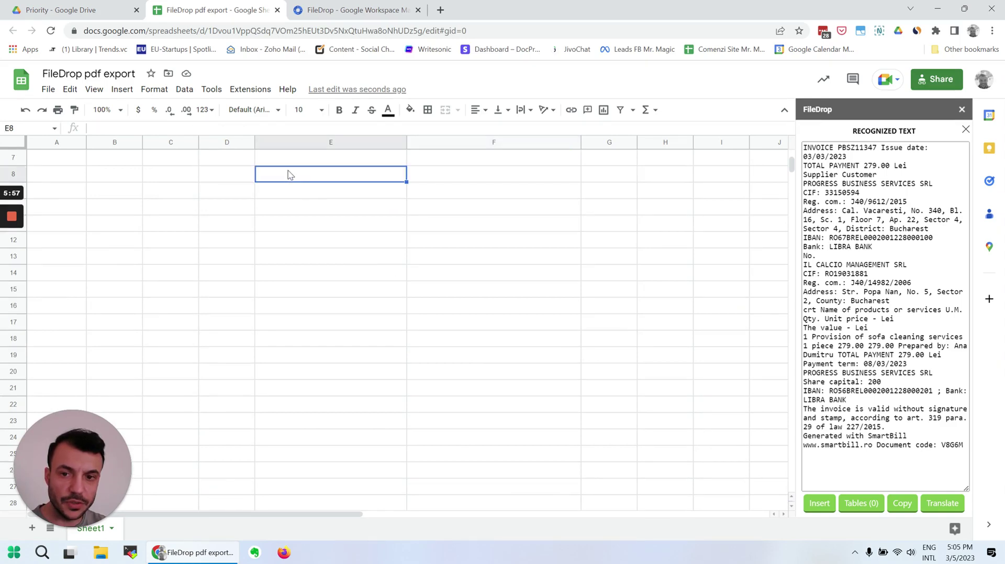
Capture the FileDrop Marketplace title and description with Nimbus Capture and save the PNG to Downloads.
{"action": "left_click", "coordinate": [356, 10]}
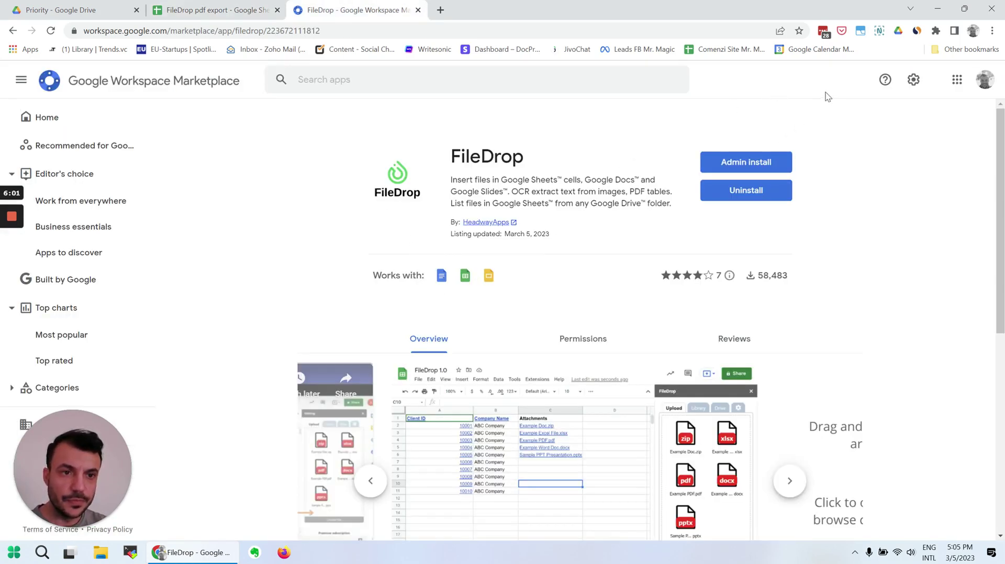
{"action": "left_click", "coordinate": [880, 30]}
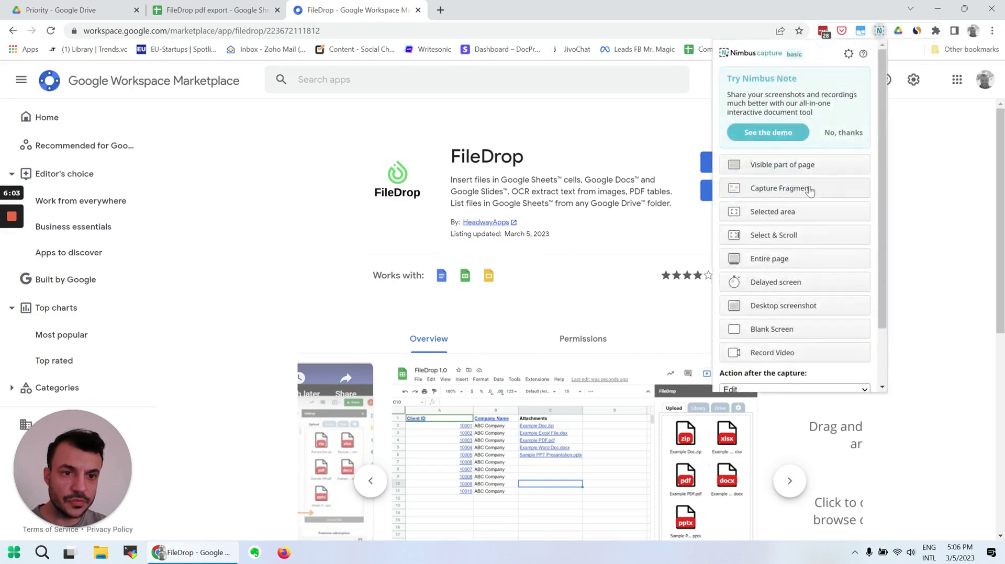
{"action": "left_click", "coordinate": [781, 212]}
{"action": "left_click_drag", "start_coordinate": [442, 143], "coordinate": [687, 217]}
{"action": "left_click", "coordinate": [676, 230]}
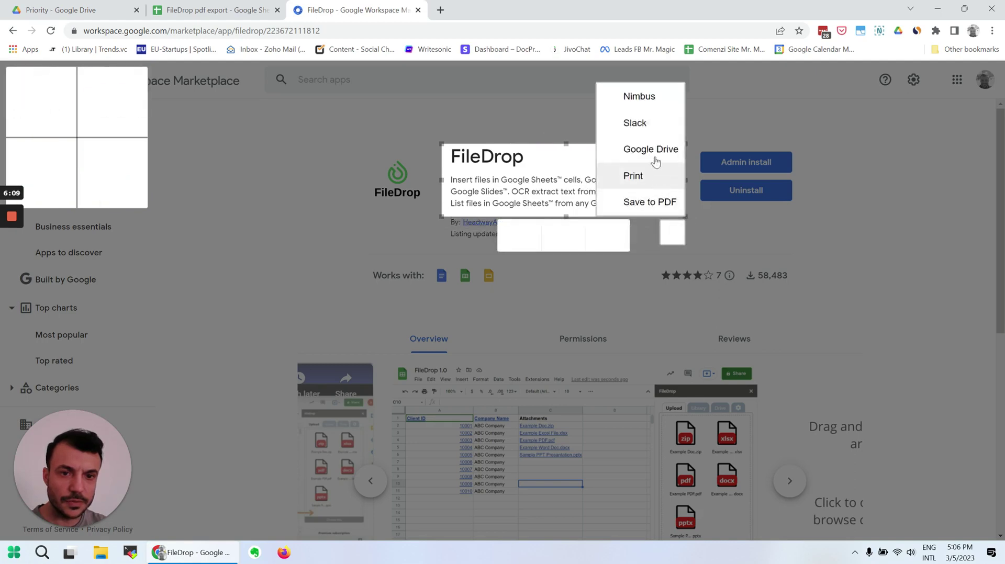
{"action": "left_click", "coordinate": [583, 229]}
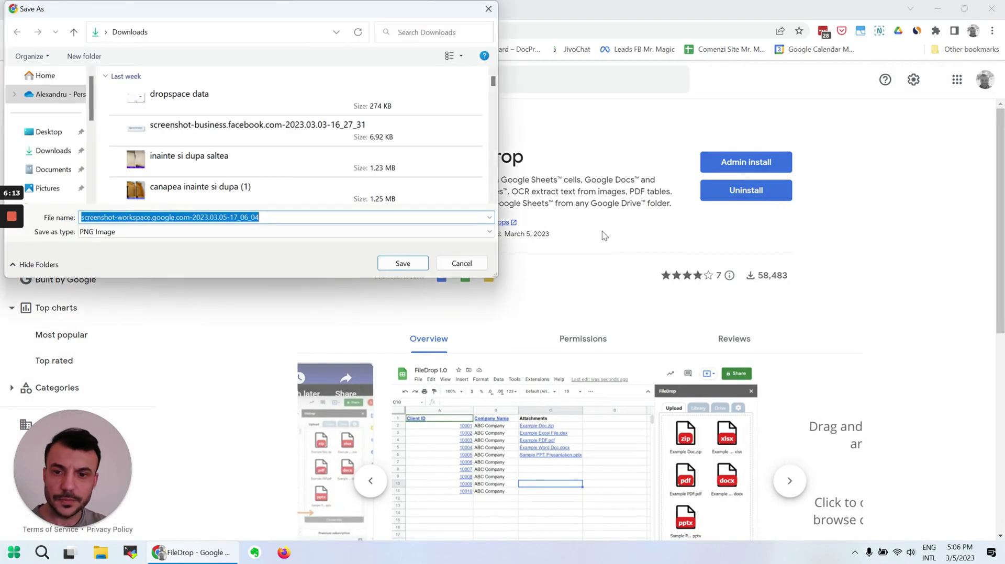
{"action": "left_click", "coordinate": [403, 263]}
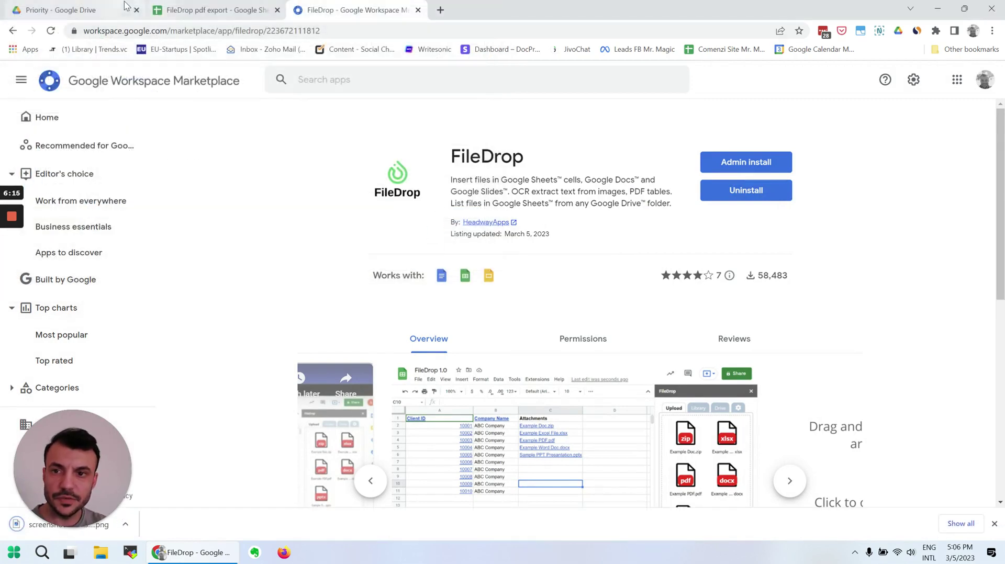
{"action": "left_click", "coordinate": [236, 11]}
Close Recognized Text and drop the downloaded Marketplace PNG into FileDrop's Upload area for cell E8.
{"action": "mouse_move", "coordinate": [118, 540]}
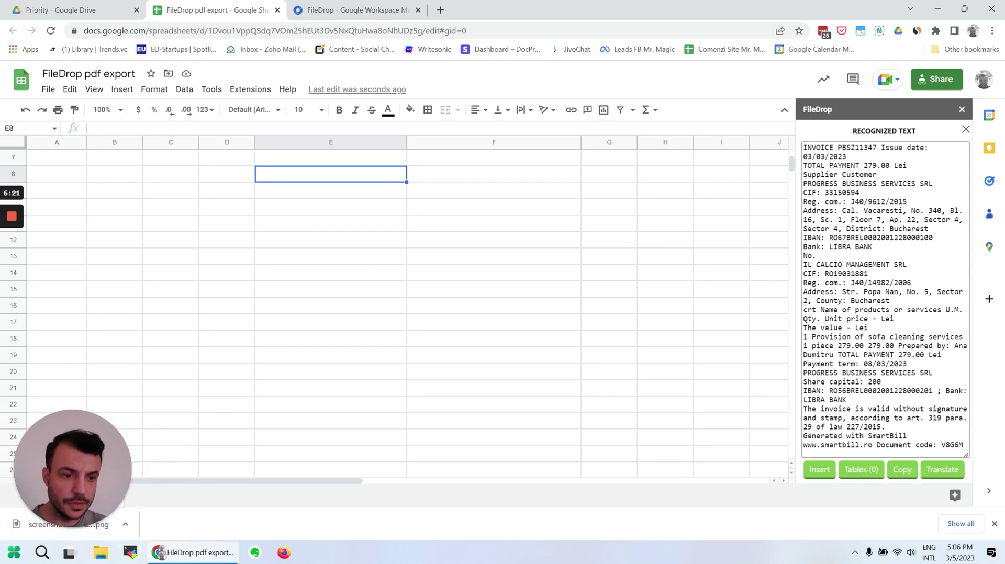
{"action": "left_click", "coordinate": [964, 131]}
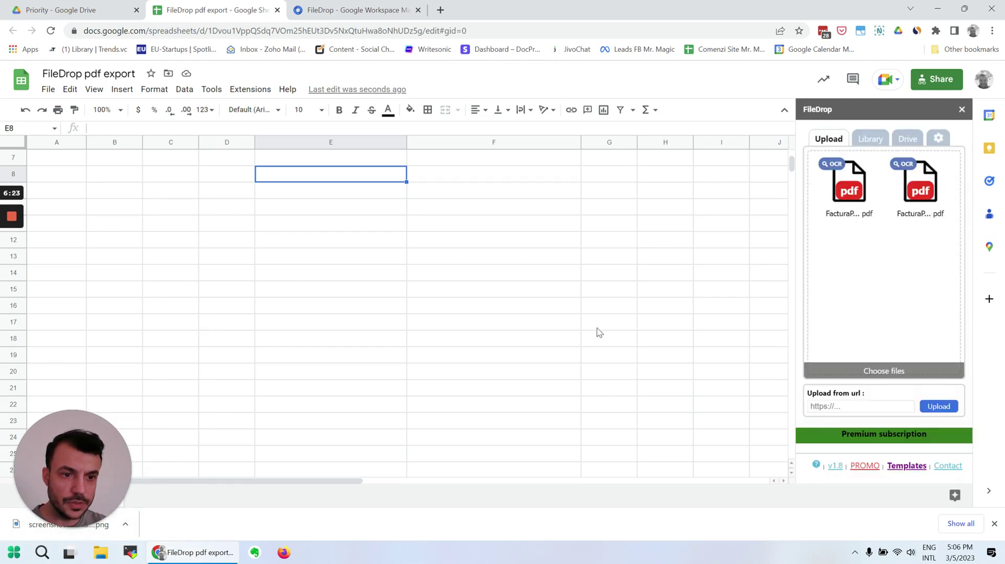
{"action": "mouse_move", "coordinate": [15, 530]}
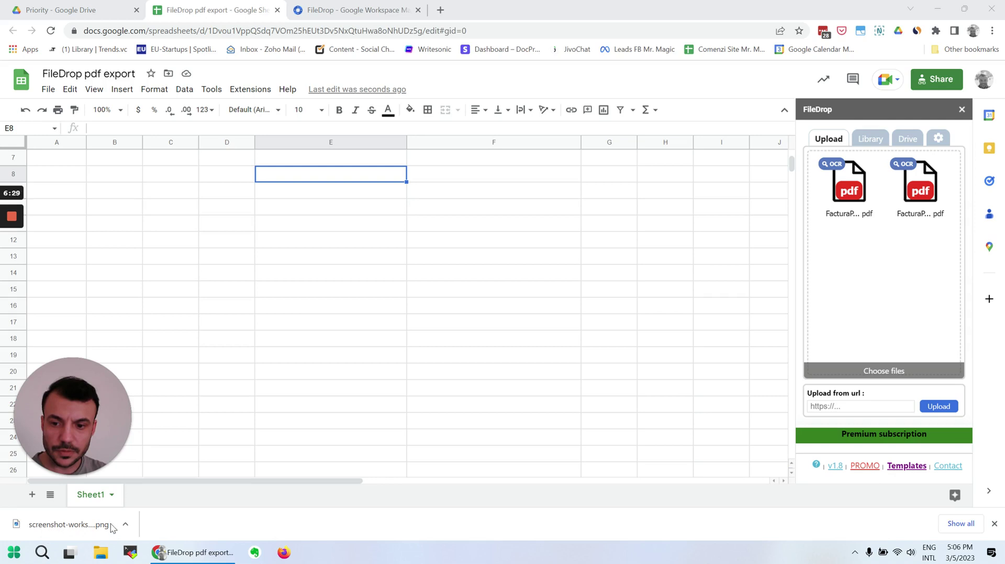
{"action": "left_click_drag", "start_coordinate": [111, 527], "coordinate": [861, 282]}
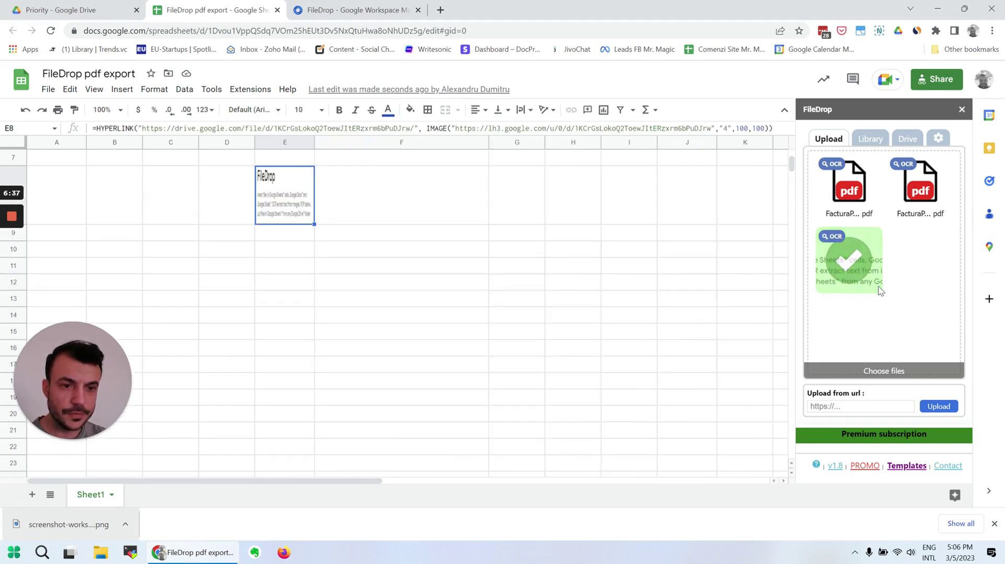
OCR the uploaded screenshot, insert its text into F8, widen column F, and close Recognized Text.
{"action": "left_click", "coordinate": [833, 240]}
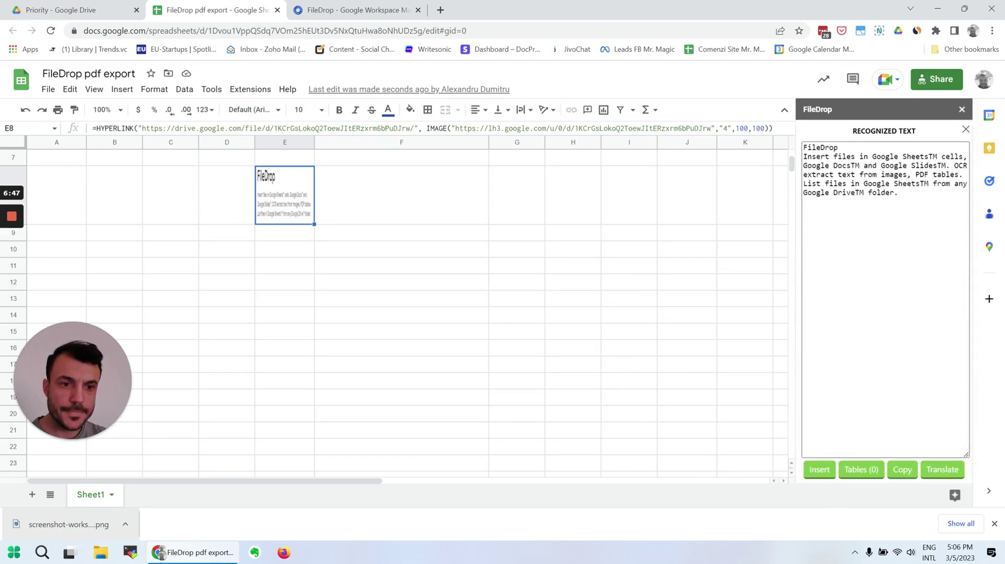
{"action": "left_click", "coordinate": [375, 189]}
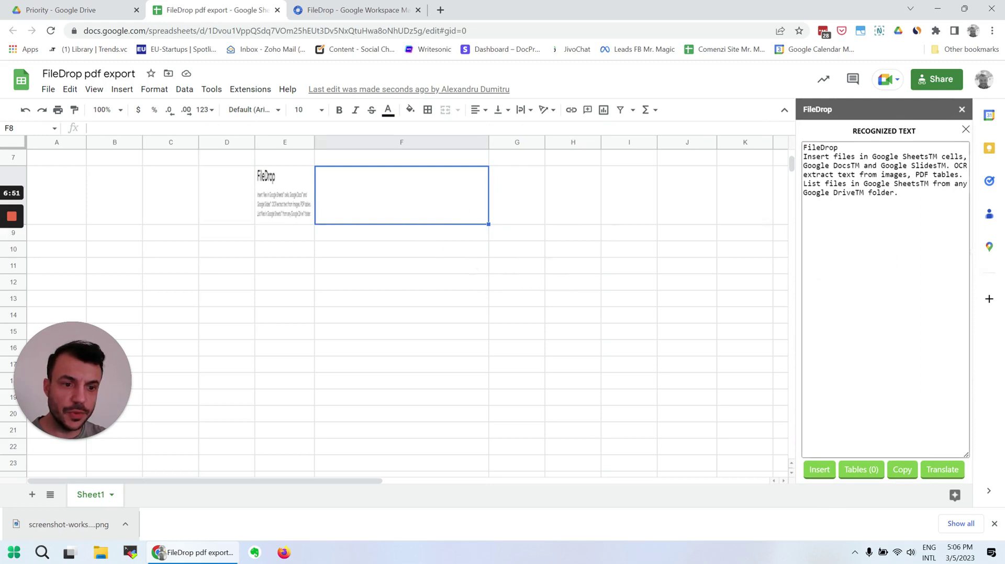
{"action": "left_click", "coordinate": [820, 470]}
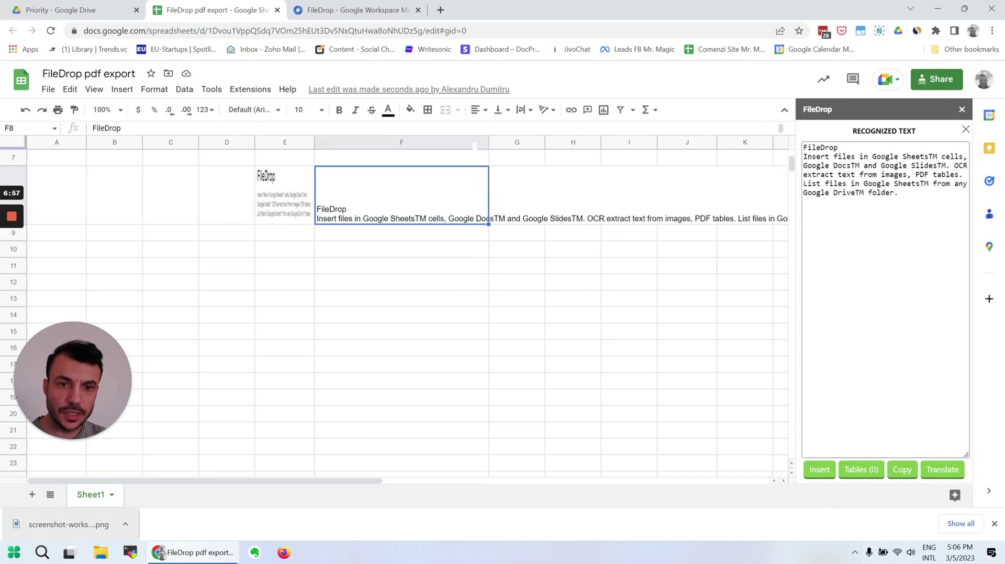
{"action": "left_click_drag", "start_coordinate": [490, 141], "coordinate": [643, 141]}
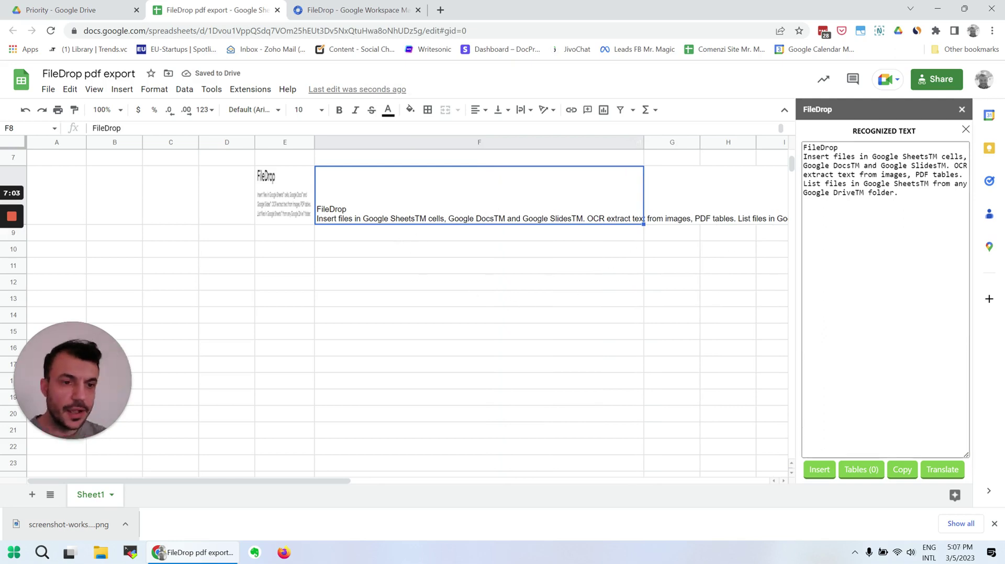
{"action": "left_click", "coordinate": [966, 129]}
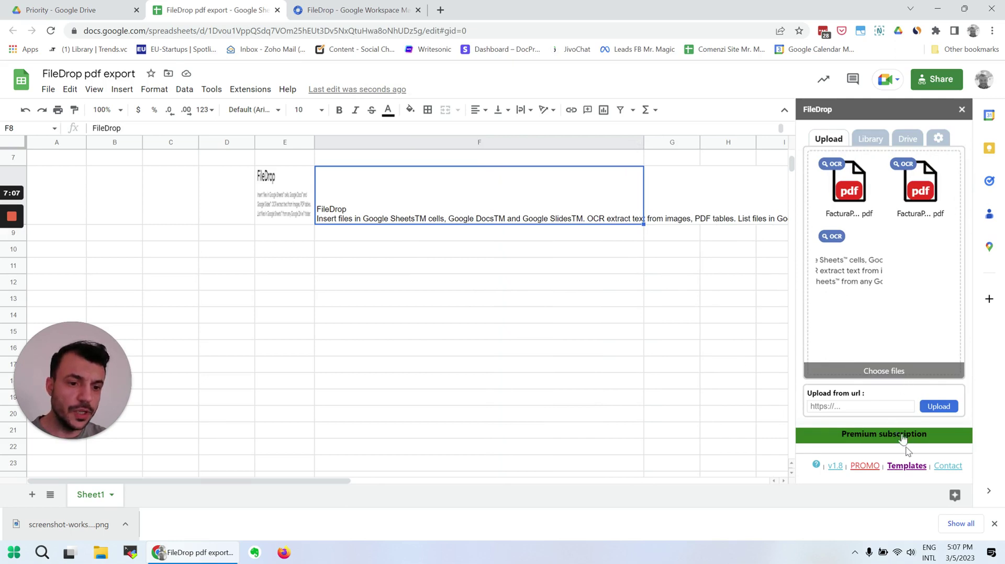
Dismiss the downloads bar, open FileDrop's Library of uploaded files, and select cell E10.
{"action": "left_click", "coordinate": [994, 524]}
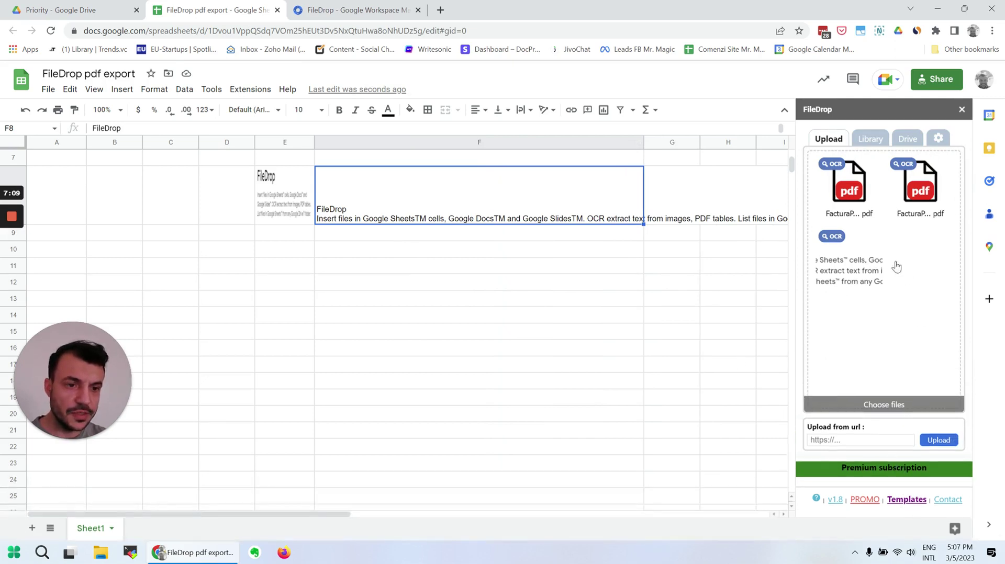
{"action": "left_click", "coordinate": [870, 139]}
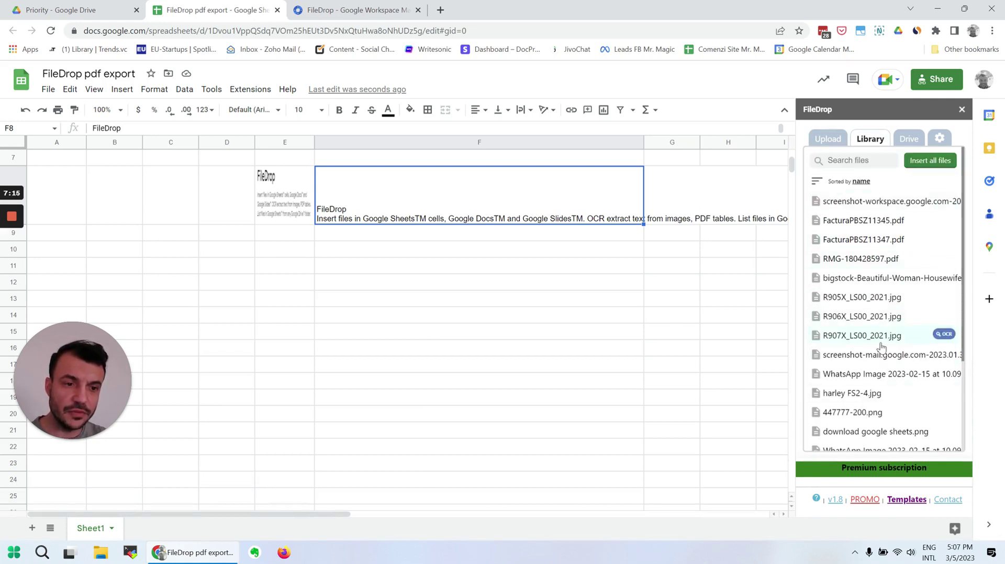
{"action": "scroll", "coordinate": [881, 346], "scroll_direction": "down", "scroll_amount": 3}
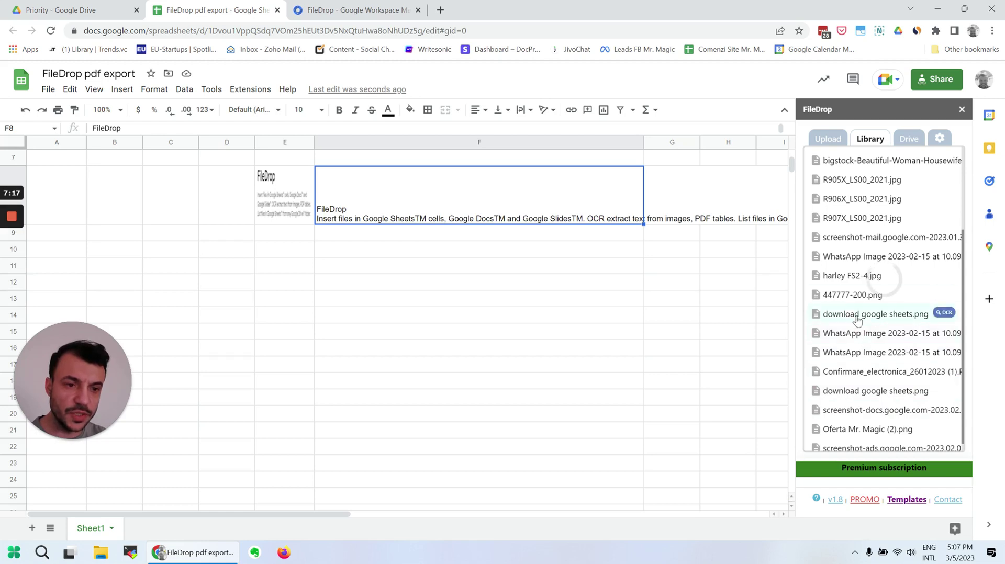
{"action": "scroll", "coordinate": [868, 387], "scroll_direction": "down", "scroll_amount": 2}
{"action": "scroll", "coordinate": [872, 411], "scroll_direction": "up", "scroll_amount": 5}
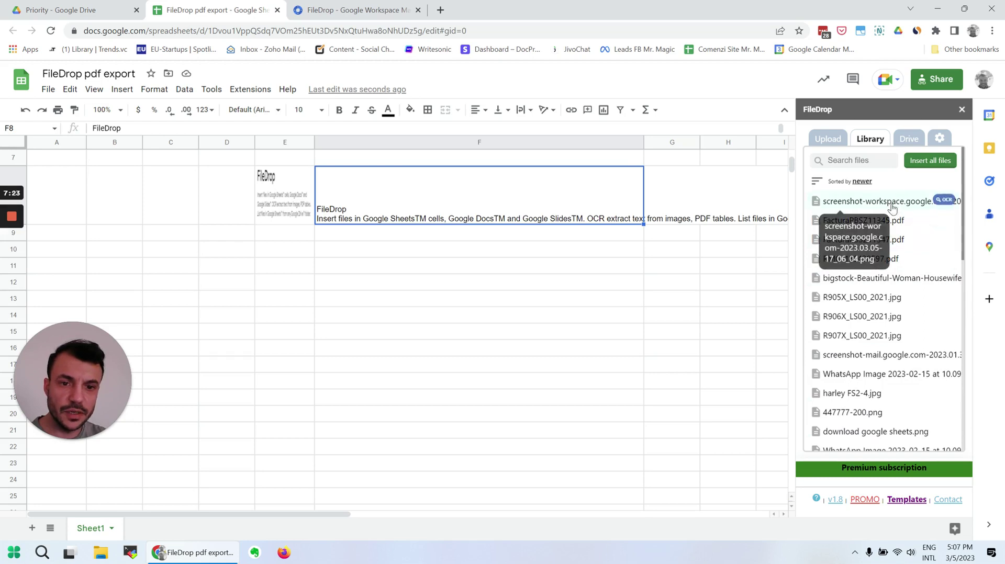
{"action": "left_click", "coordinate": [286, 249]}
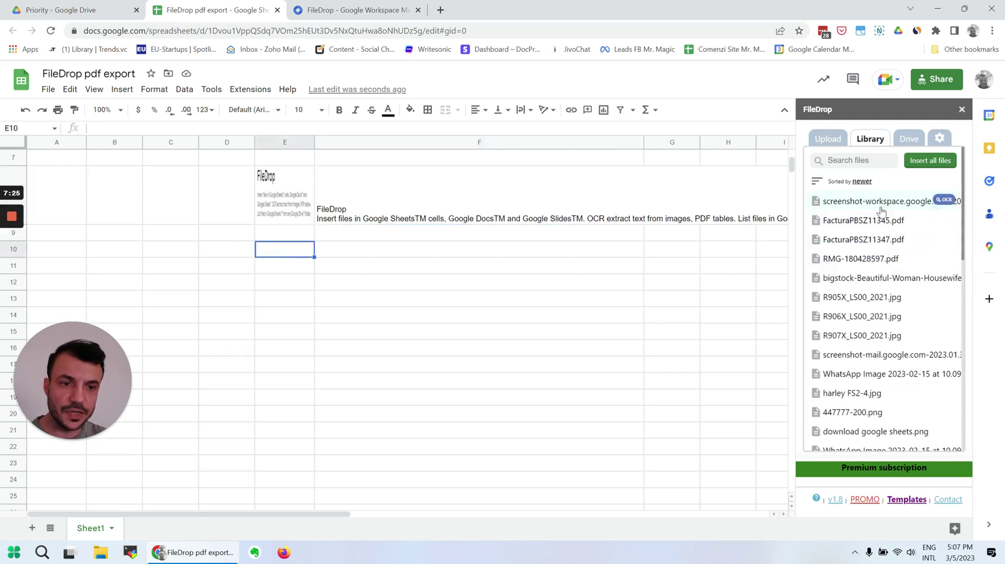
Run OCR on the newest screenshot and show the library as a thumbnail grid sorted newest first.
{"action": "left_click", "coordinate": [942, 201]}
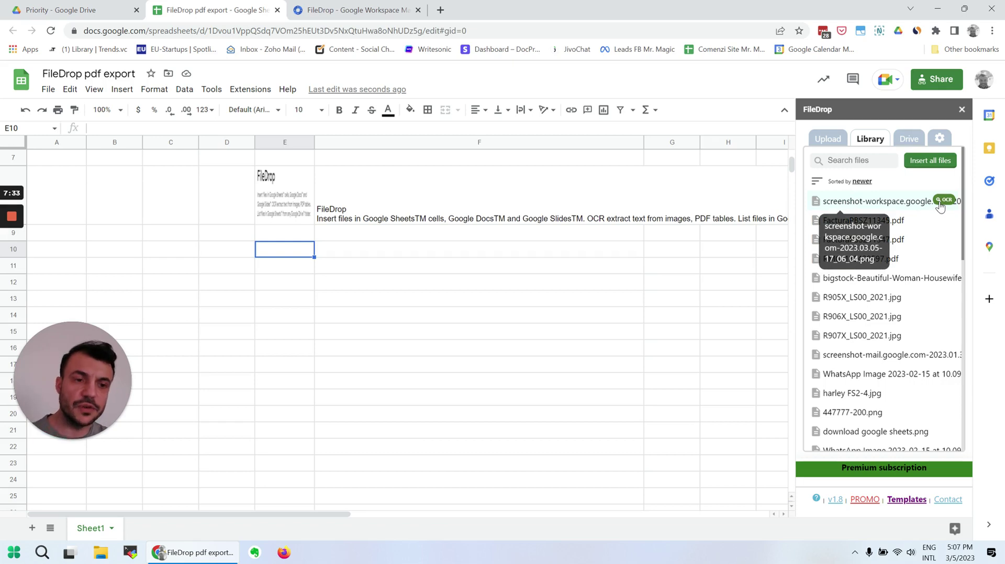
{"action": "left_click", "coordinate": [817, 181]}
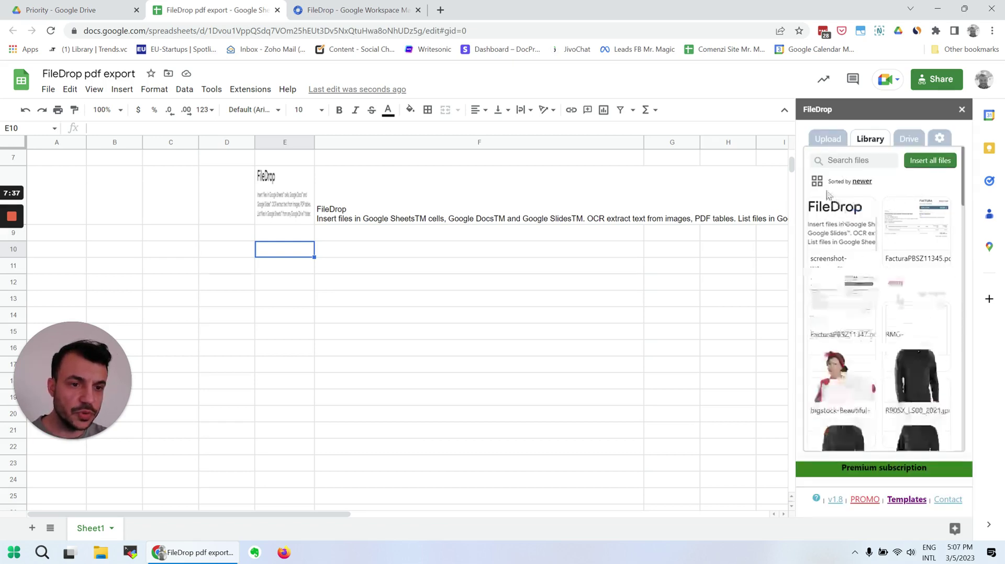
{"action": "left_click", "coordinate": [863, 181]}
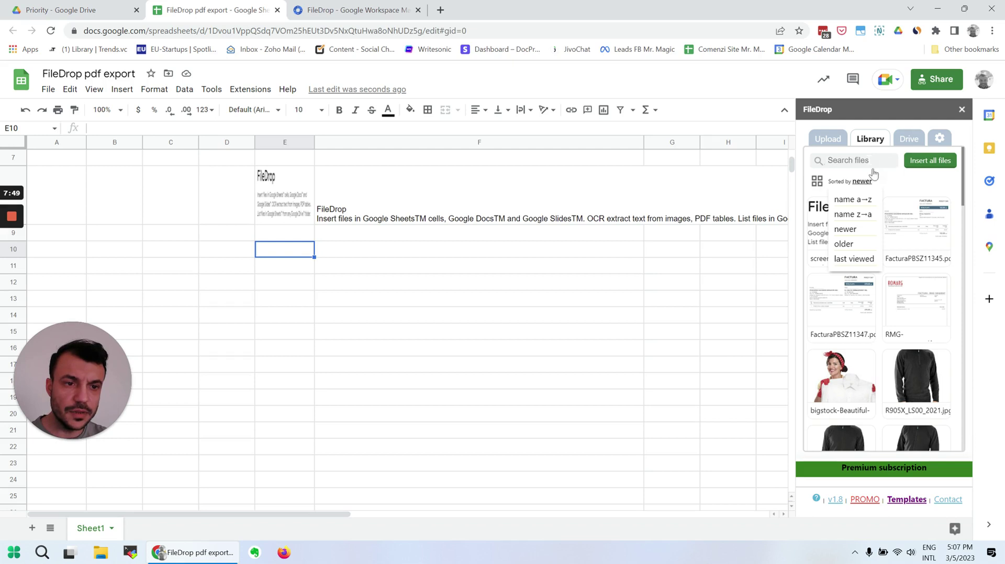
Browse FileDrop's Drive tab into bannere 13.3.2014 > 3 buttons banners with thumbnail previews.
{"action": "left_click", "coordinate": [909, 143]}
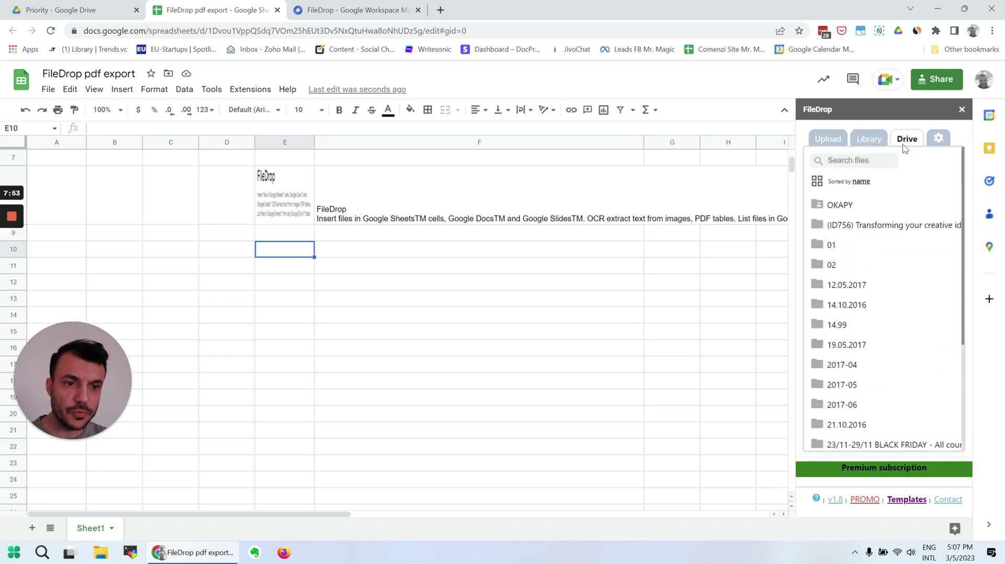
{"action": "scroll", "coordinate": [916, 272], "scroll_direction": "down", "scroll_amount": 3}
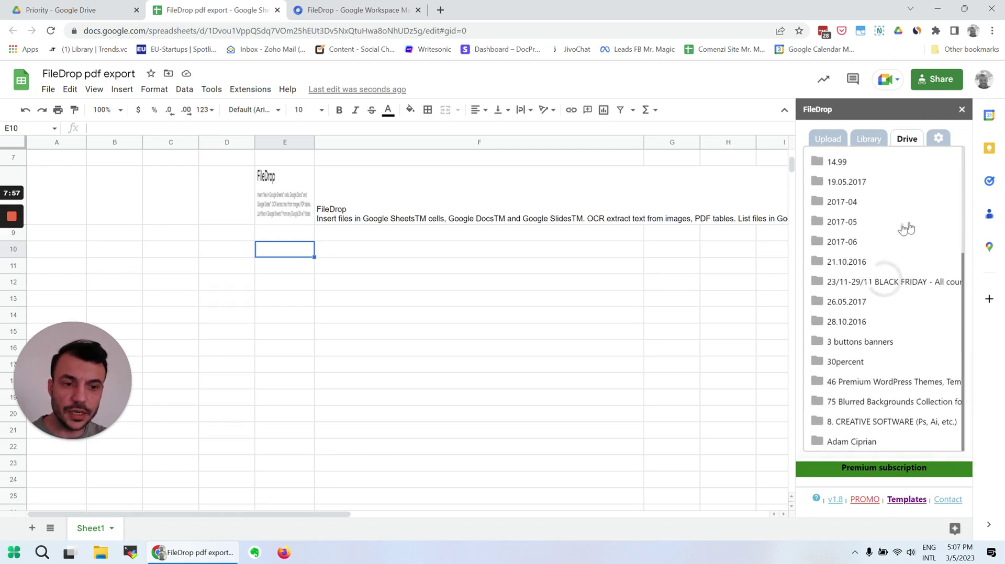
{"action": "scroll", "coordinate": [888, 225], "scroll_direction": "down", "scroll_amount": 1}
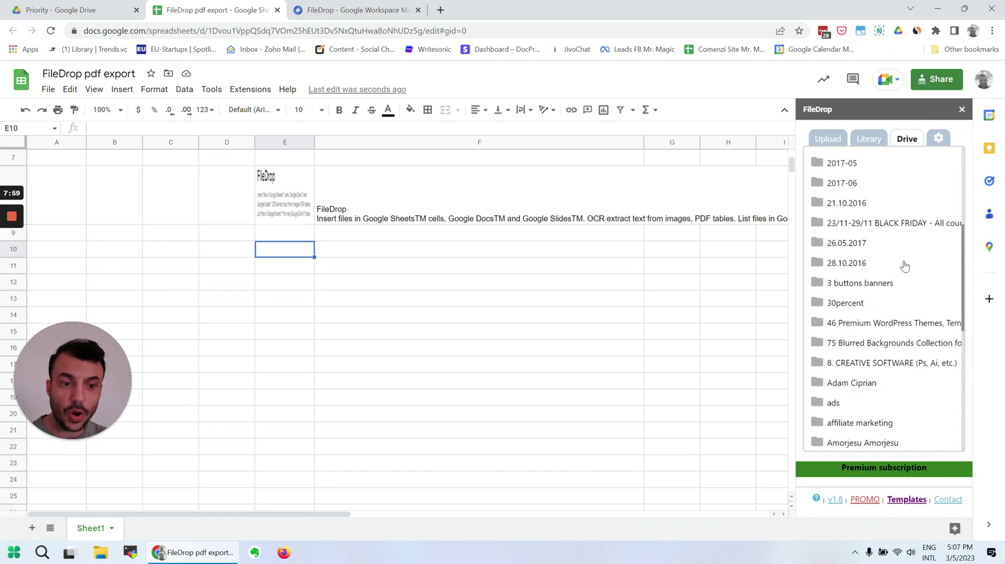
{"action": "scroll", "coordinate": [904, 265], "scroll_direction": "down", "scroll_amount": 2}
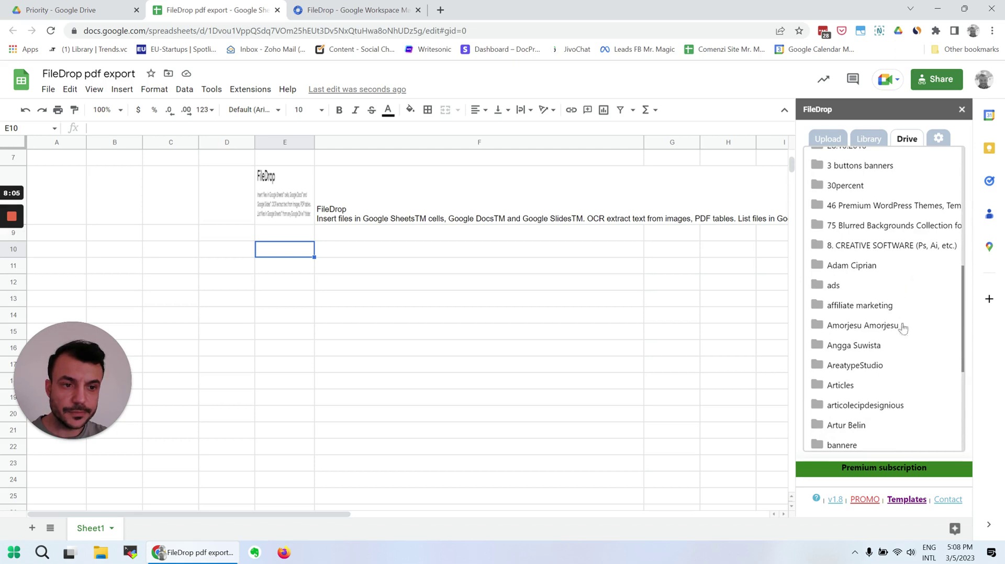
{"action": "scroll", "coordinate": [900, 329], "scroll_direction": "down", "scroll_amount": 2}
{"action": "left_click", "coordinate": [869, 348]}
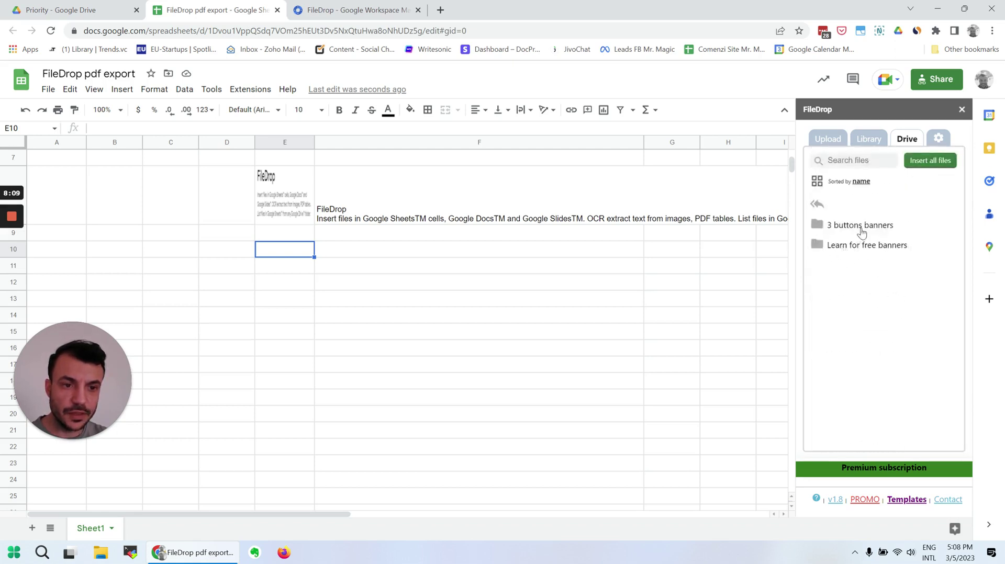
{"action": "left_click", "coordinate": [862, 228]}
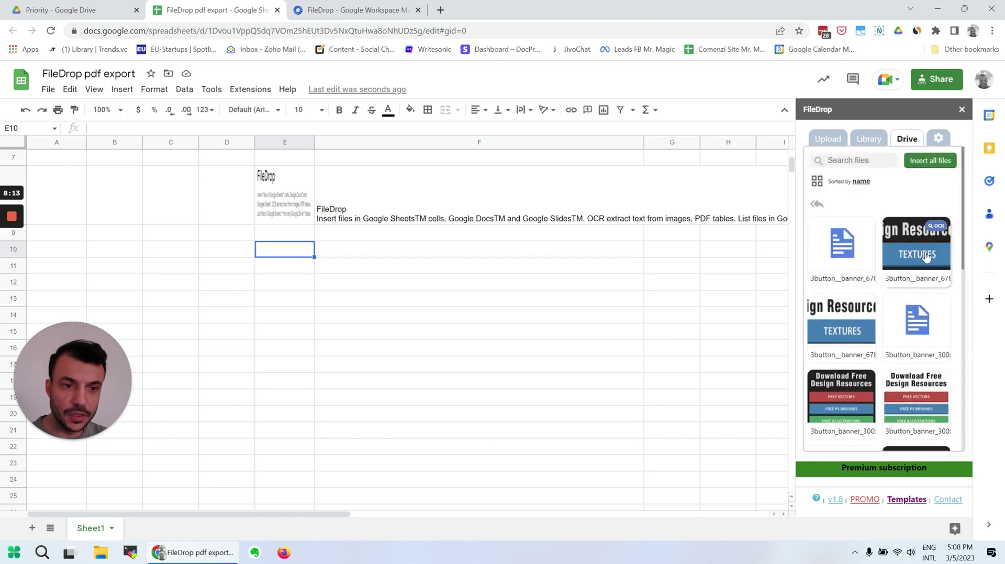
{"action": "left_click", "coordinate": [819, 179]}
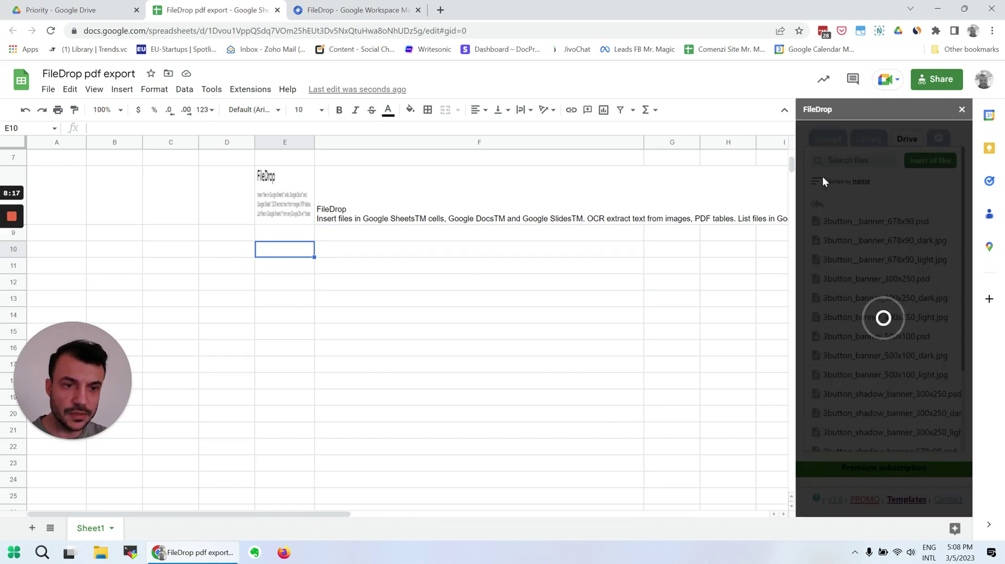
{"action": "left_click", "coordinate": [817, 181]}
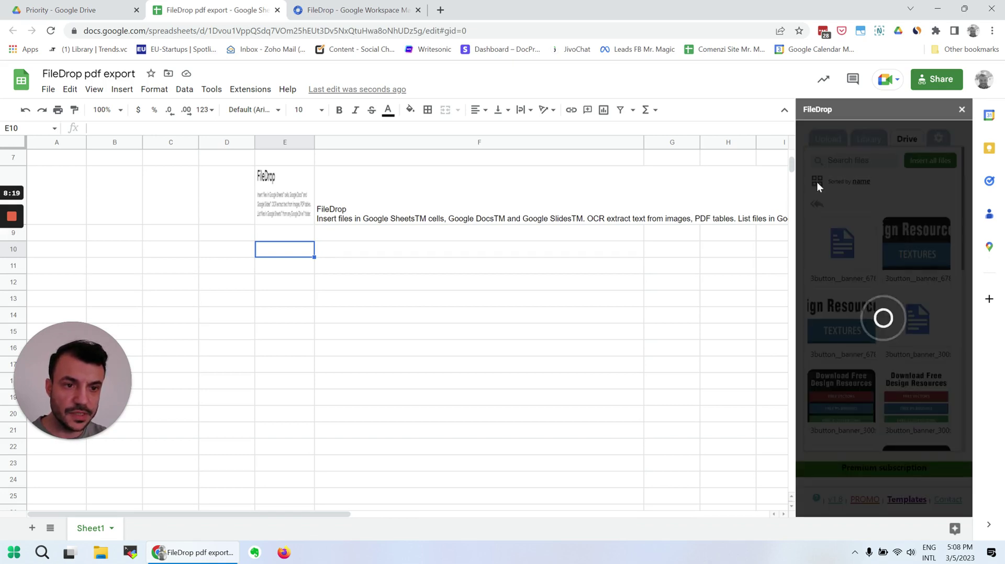
{"action": "left_click", "coordinate": [861, 183]}
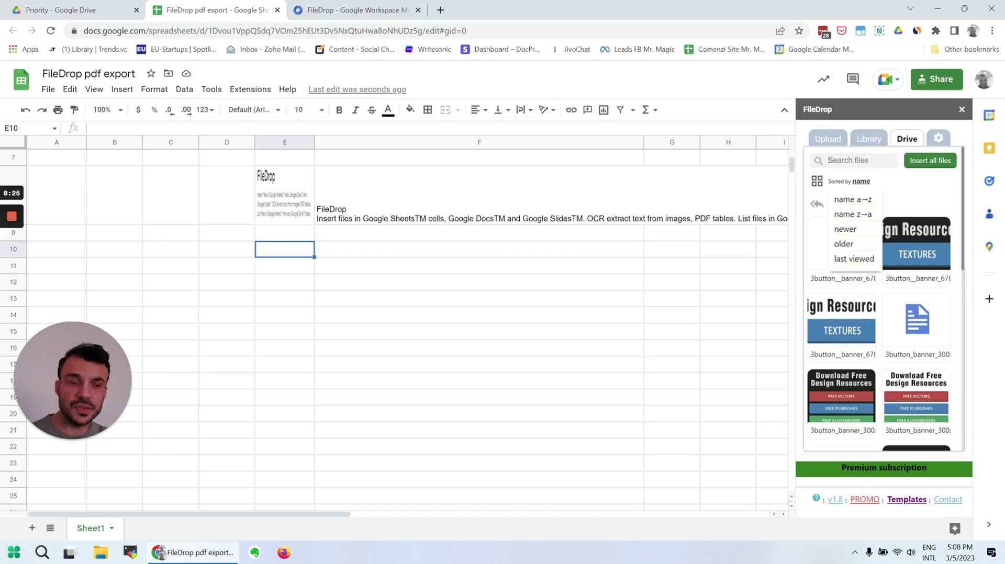
Search 'banner', insert the Download Free Design Resources banner into E10, and widen column E.
{"action": "type", "text": "banner"}
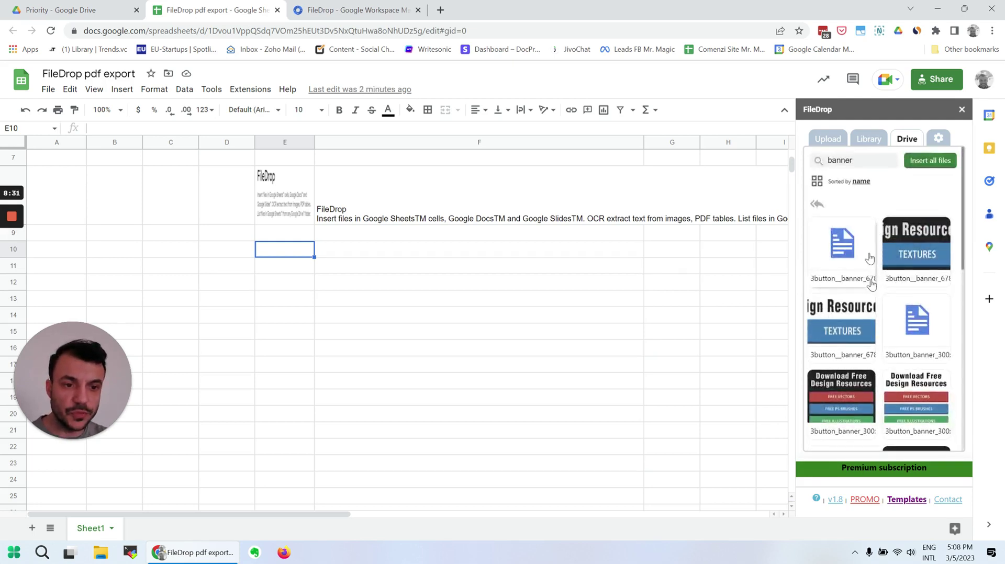
{"action": "scroll", "coordinate": [882, 272], "scroll_direction": "down", "scroll_amount": 5}
{"action": "scroll", "coordinate": [877, 305], "scroll_direction": "up", "scroll_amount": 5}
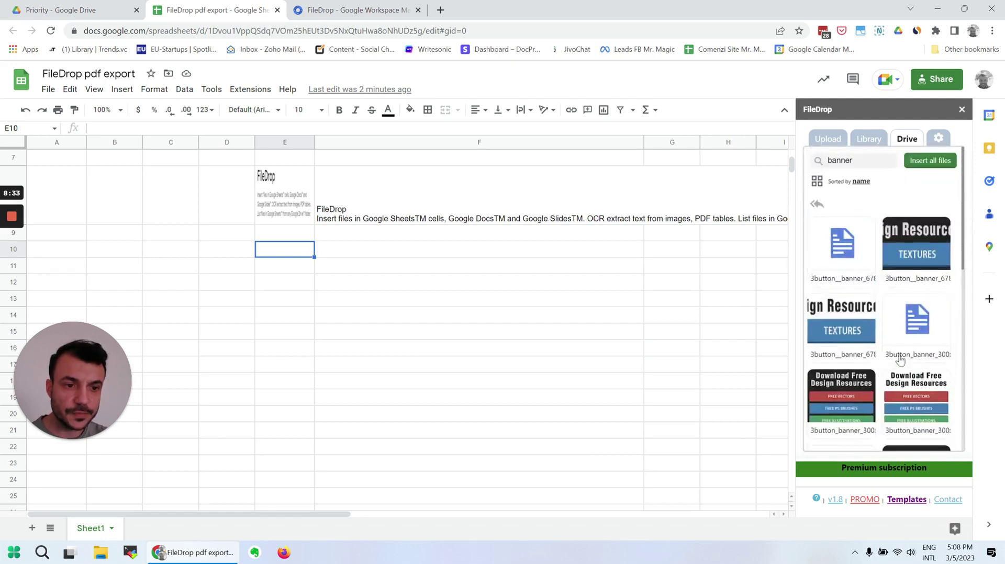
{"action": "left_click", "coordinate": [857, 324]}
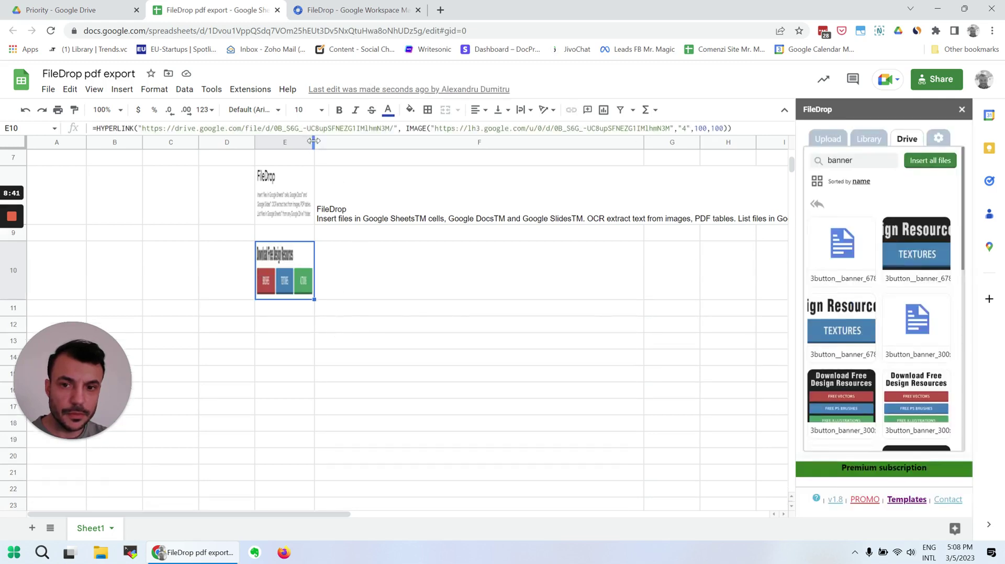
{"action": "left_click_drag", "start_coordinate": [315, 143], "coordinate": [397, 144]}
{"action": "left_click", "coordinate": [291, 268]}
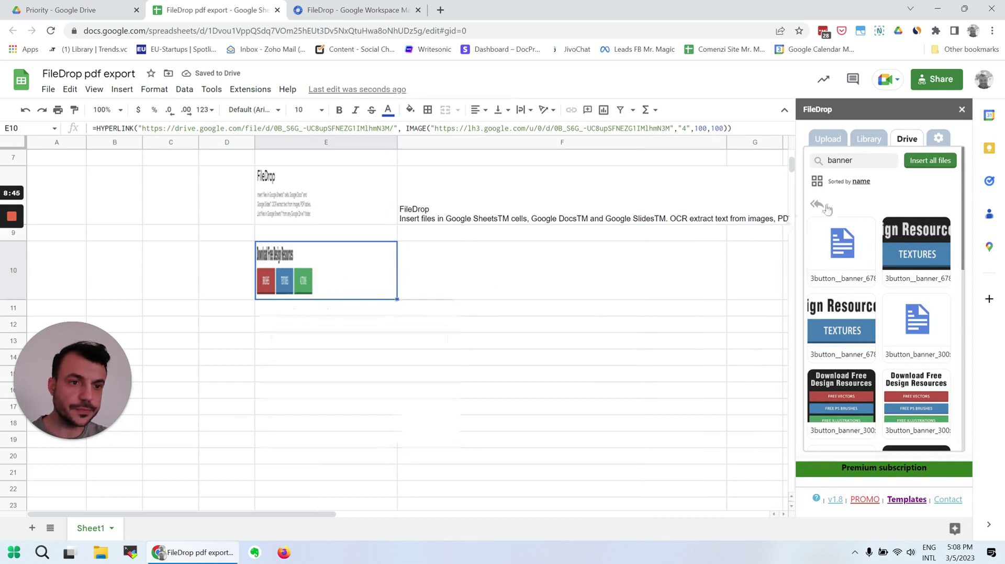
Open FileDrop settings with banner cell E10 selected and list the Files Upload Access options.
{"action": "left_click", "coordinate": [934, 139]}
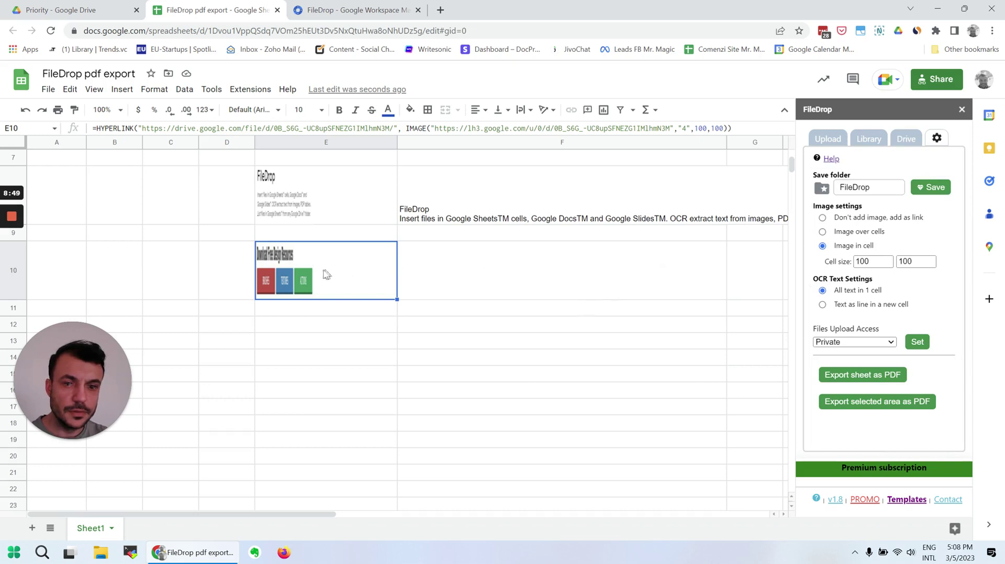
{"action": "mouse_move", "coordinate": [313, 273]}
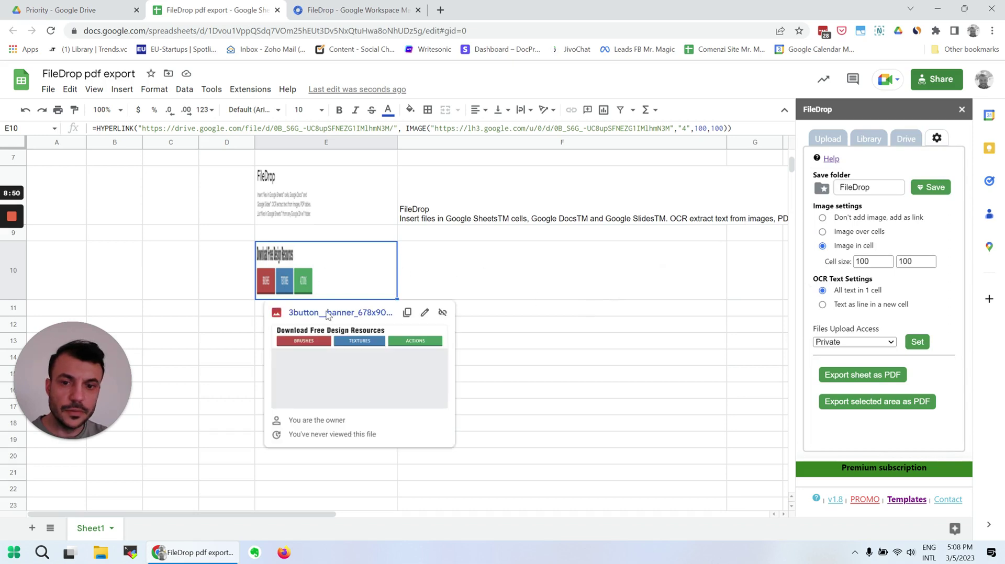
{"action": "left_click", "coordinate": [491, 265]}
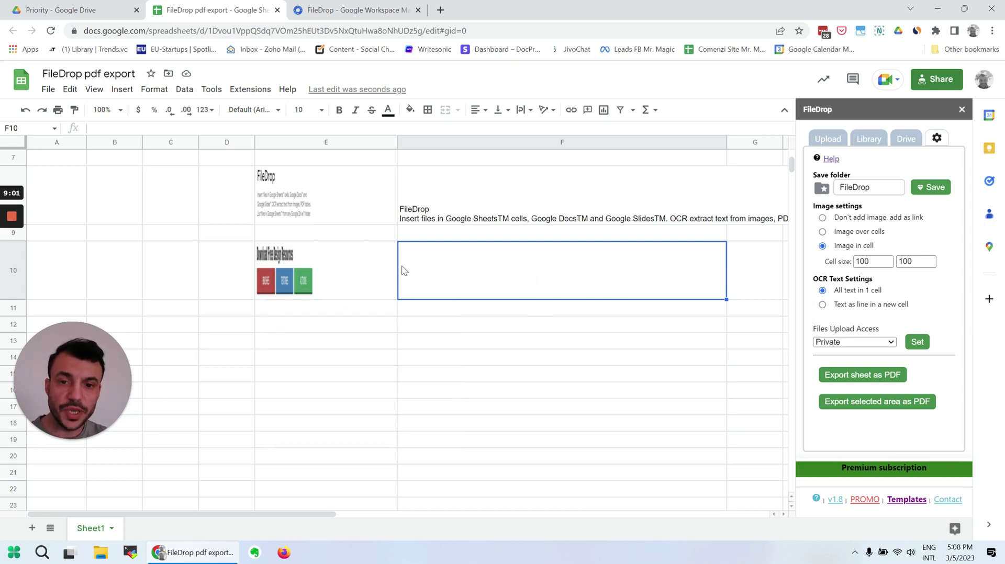
{"action": "left_click", "coordinate": [342, 270]}
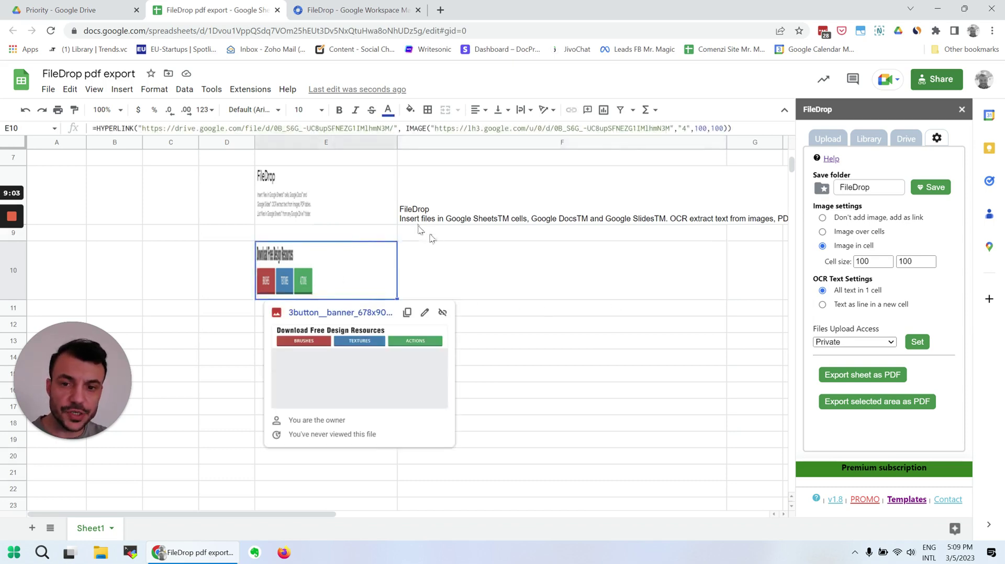
{"action": "left_click", "coordinate": [853, 343]}
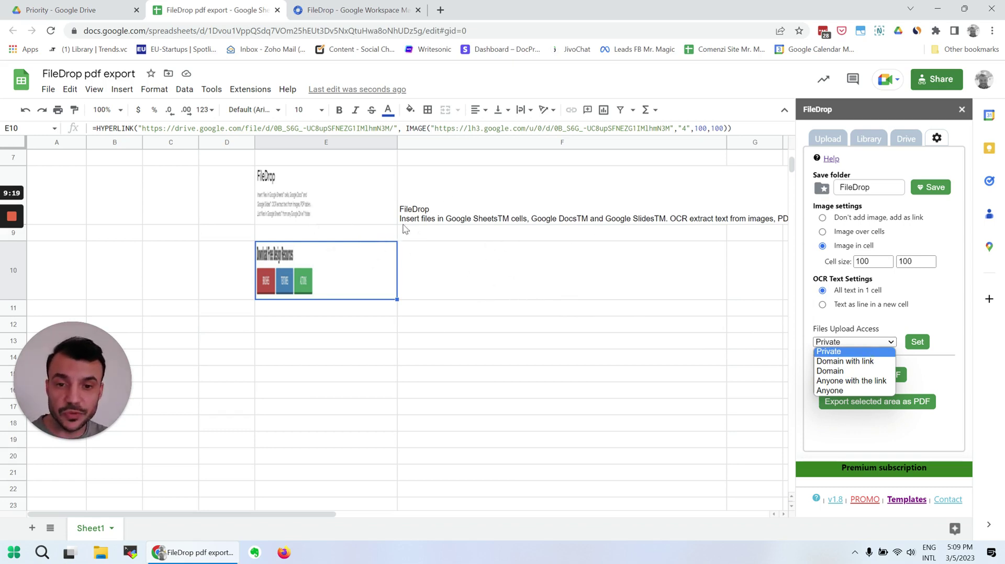
Dismiss and reopen the Files Upload Access list, closing it with Private still selected.
{"action": "mouse_move", "coordinate": [309, 205]}
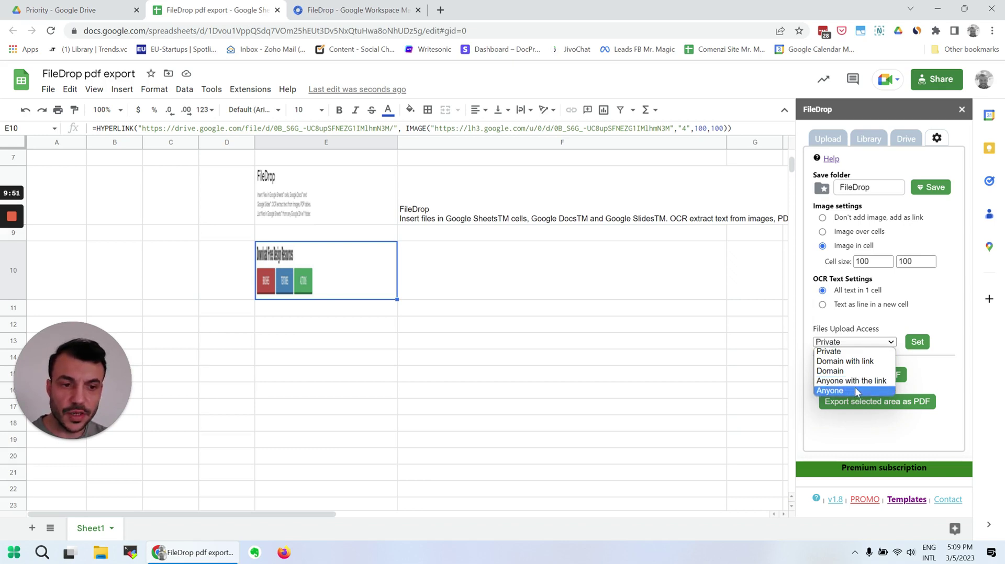
{"action": "key", "text": "Escape"}
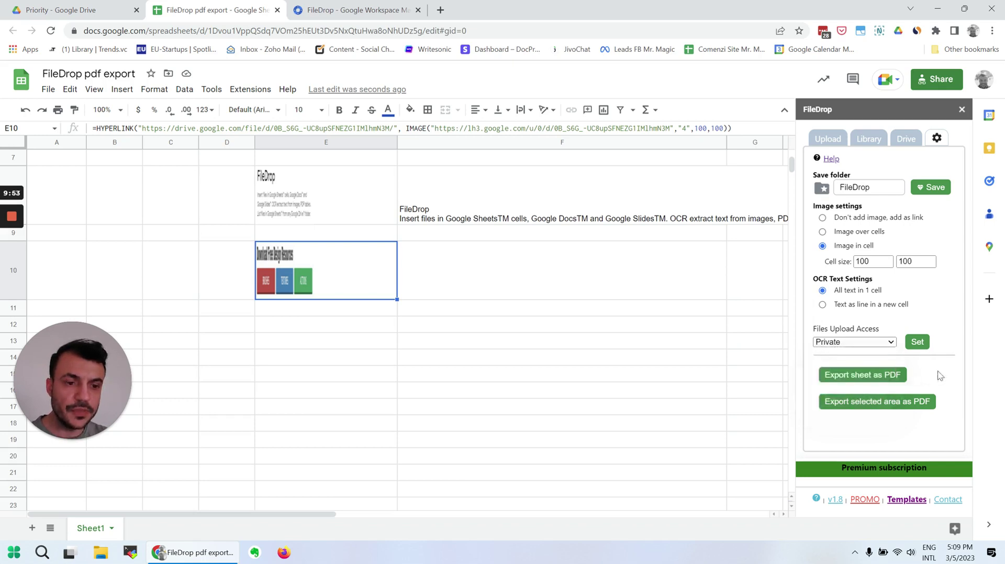
{"action": "left_click", "coordinate": [842, 347]}
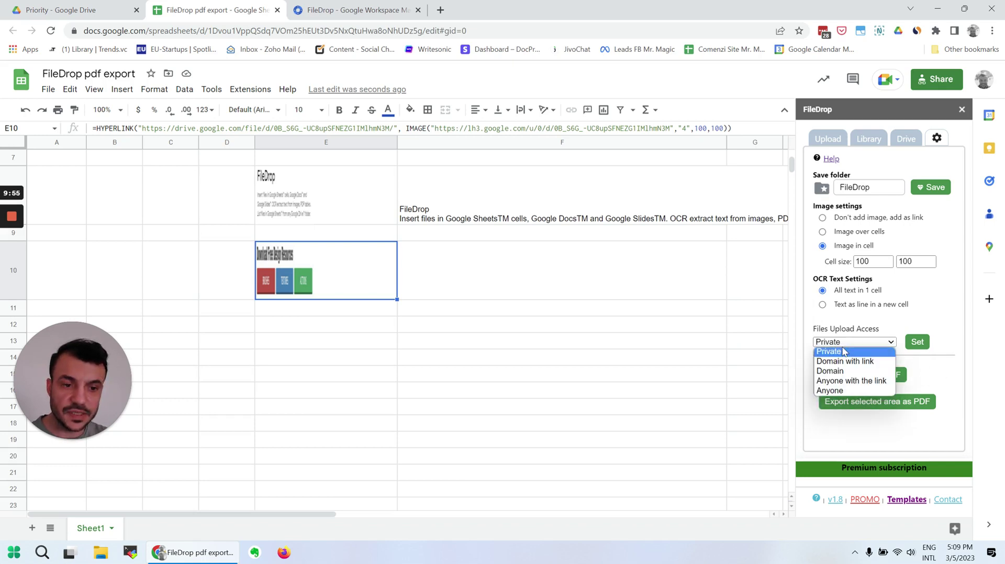
{"action": "left_click", "coordinate": [890, 350]}
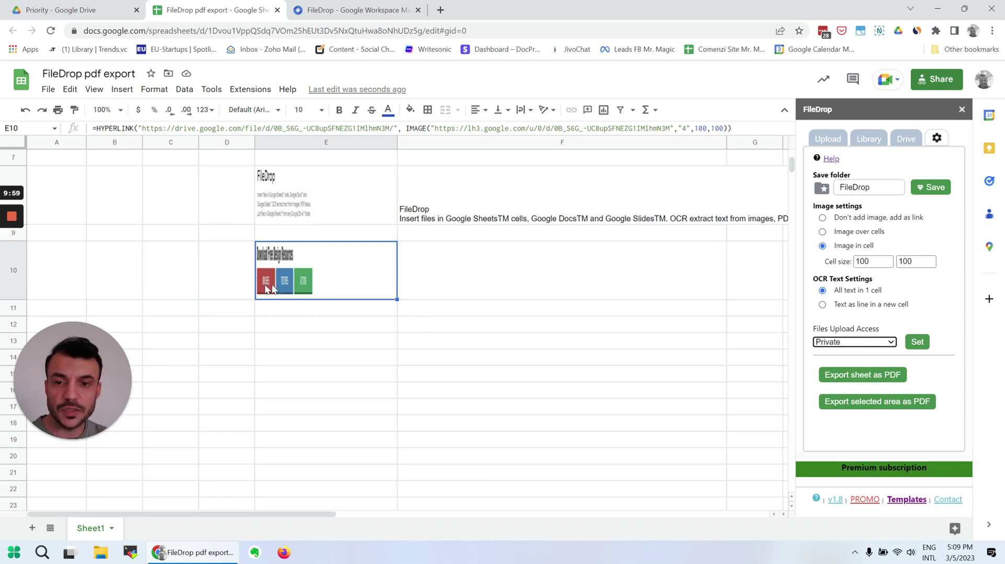
Select D8:F10, export the sheet as PDF, and return to FileDrop's Upload tab of uploaded files.
{"action": "mouse_move", "coordinate": [305, 280]}
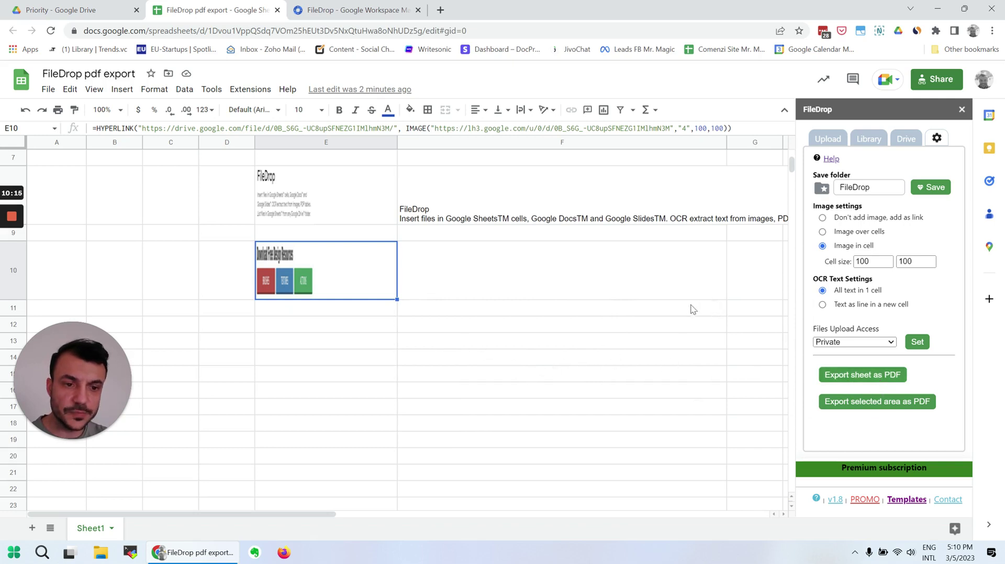
{"action": "left_click_drag", "start_coordinate": [722, 298], "coordinate": [276, 180]}
{"action": "mouse_move", "coordinate": [295, 203]}
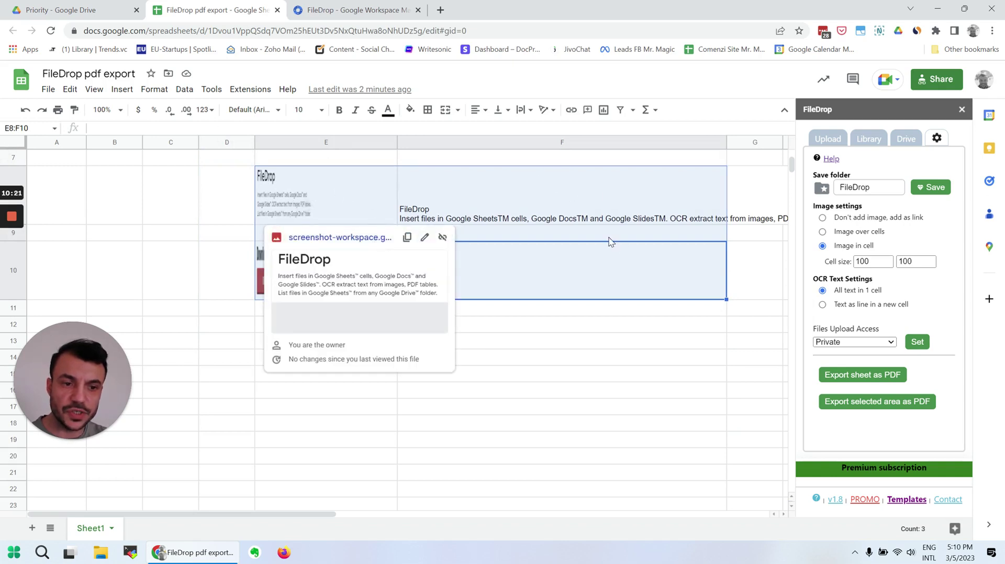
{"action": "left_click", "coordinate": [861, 376]}
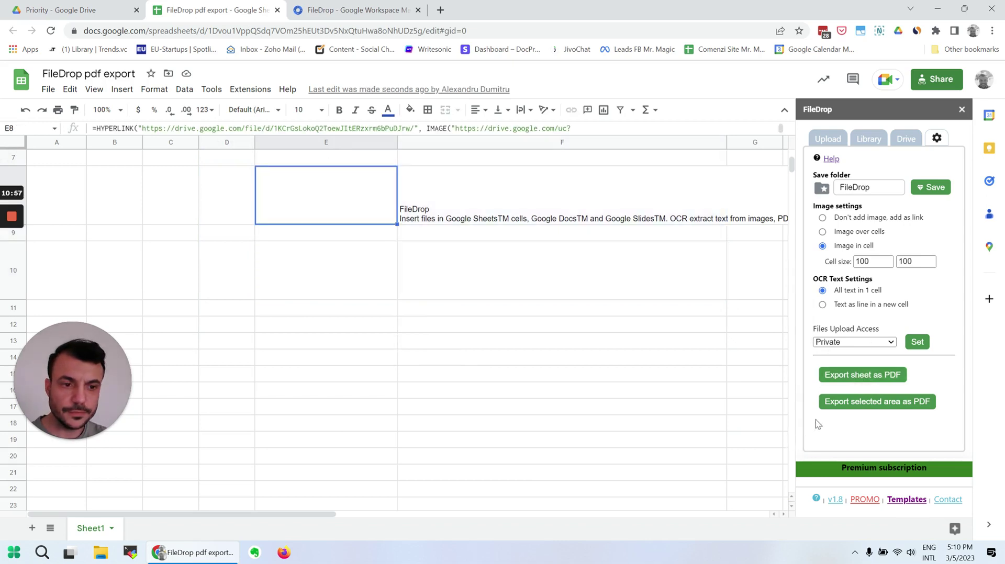
{"action": "left_click", "coordinate": [830, 142]}
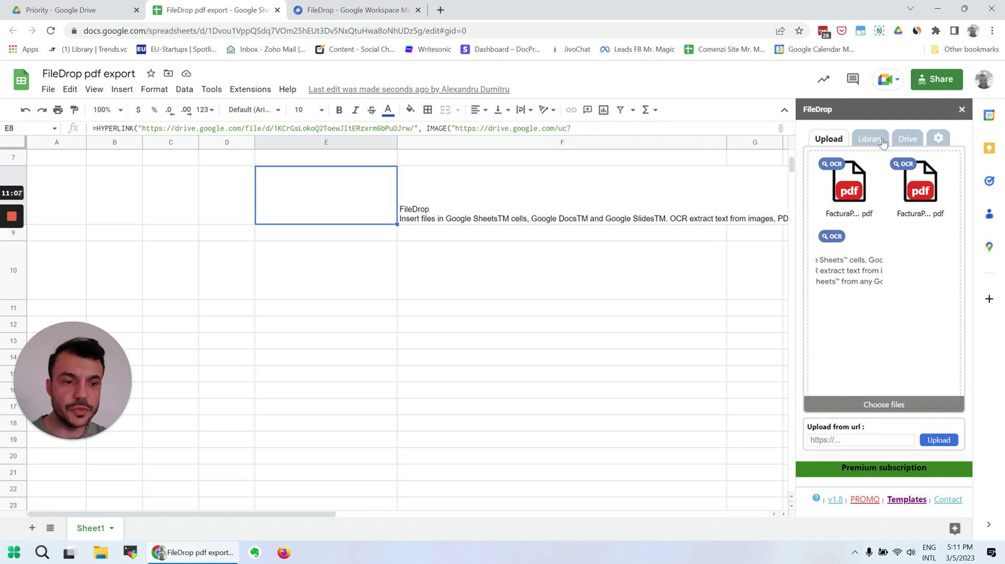
{"action": "mouse_move", "coordinate": [850, 253]}
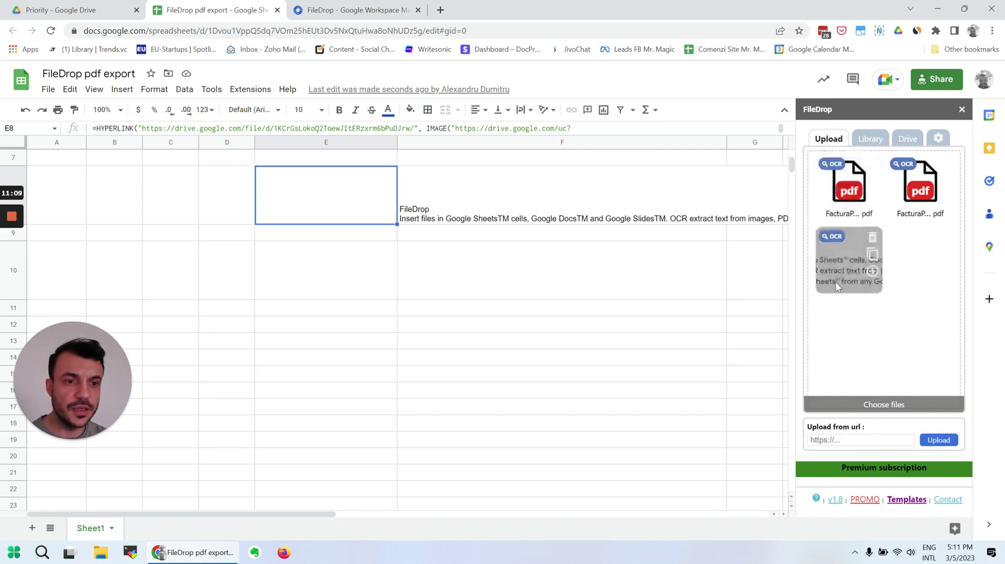